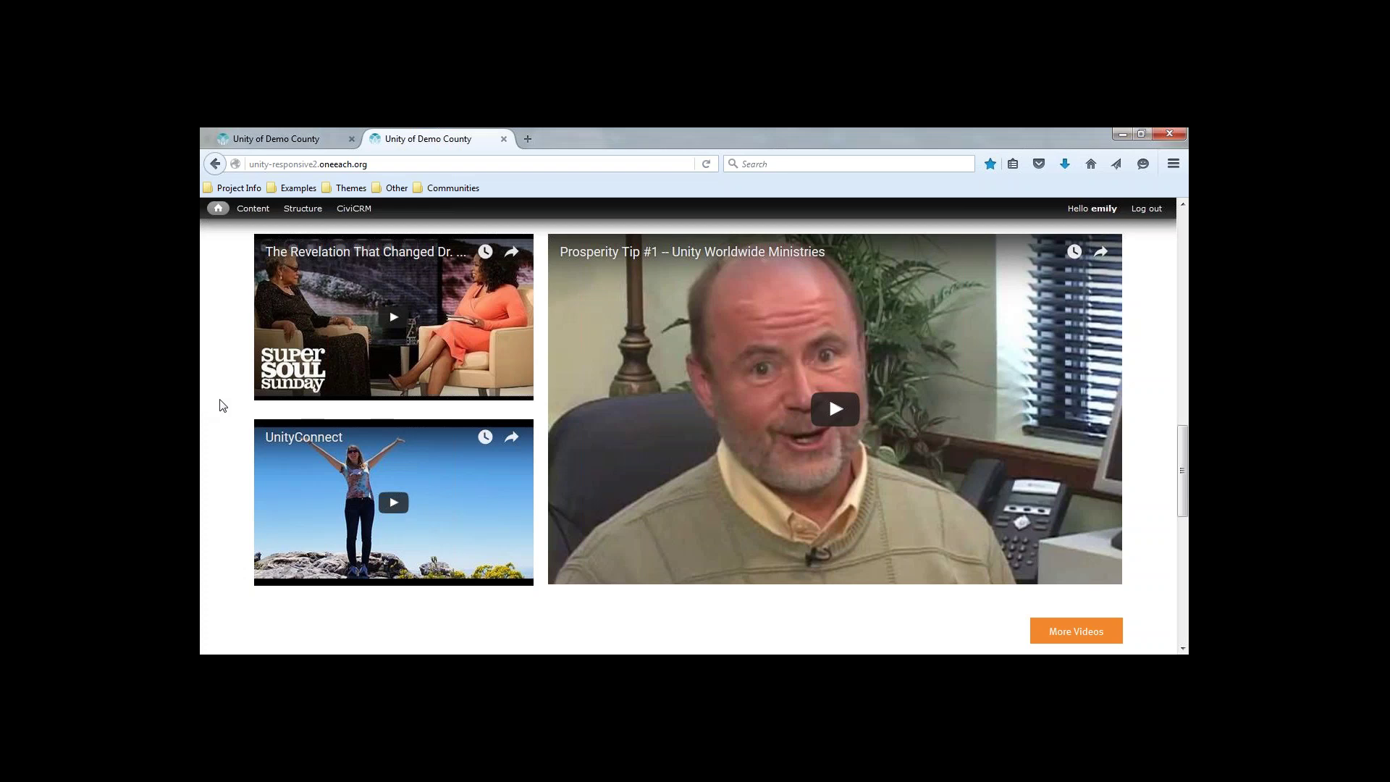
Filter the Content list to Featured Video and open the Maya Angelou video's edit form.
{"action": "scroll", "coordinate": [218, 403], "scroll_direction": "down", "scroll_amount": 10}
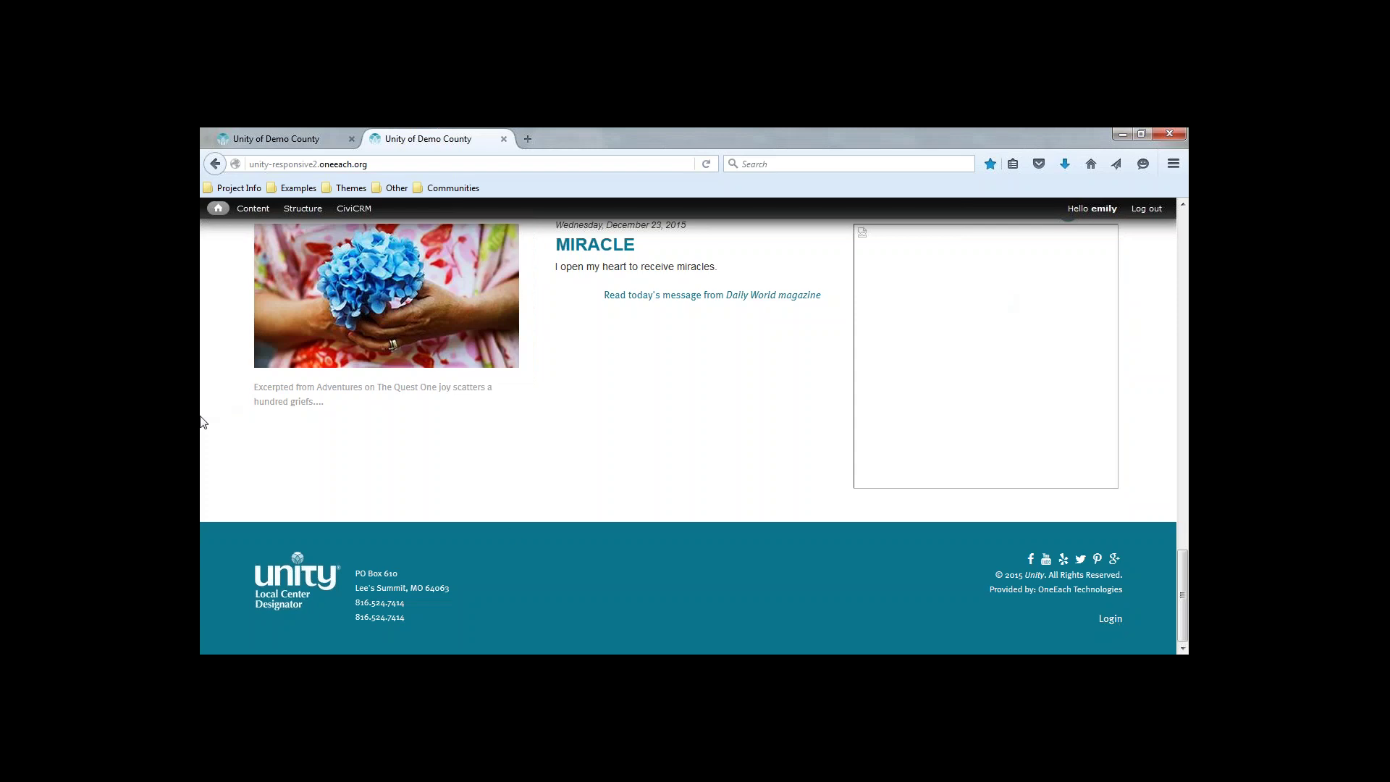
{"action": "scroll", "coordinate": [205, 417], "scroll_direction": "up", "scroll_amount": 6}
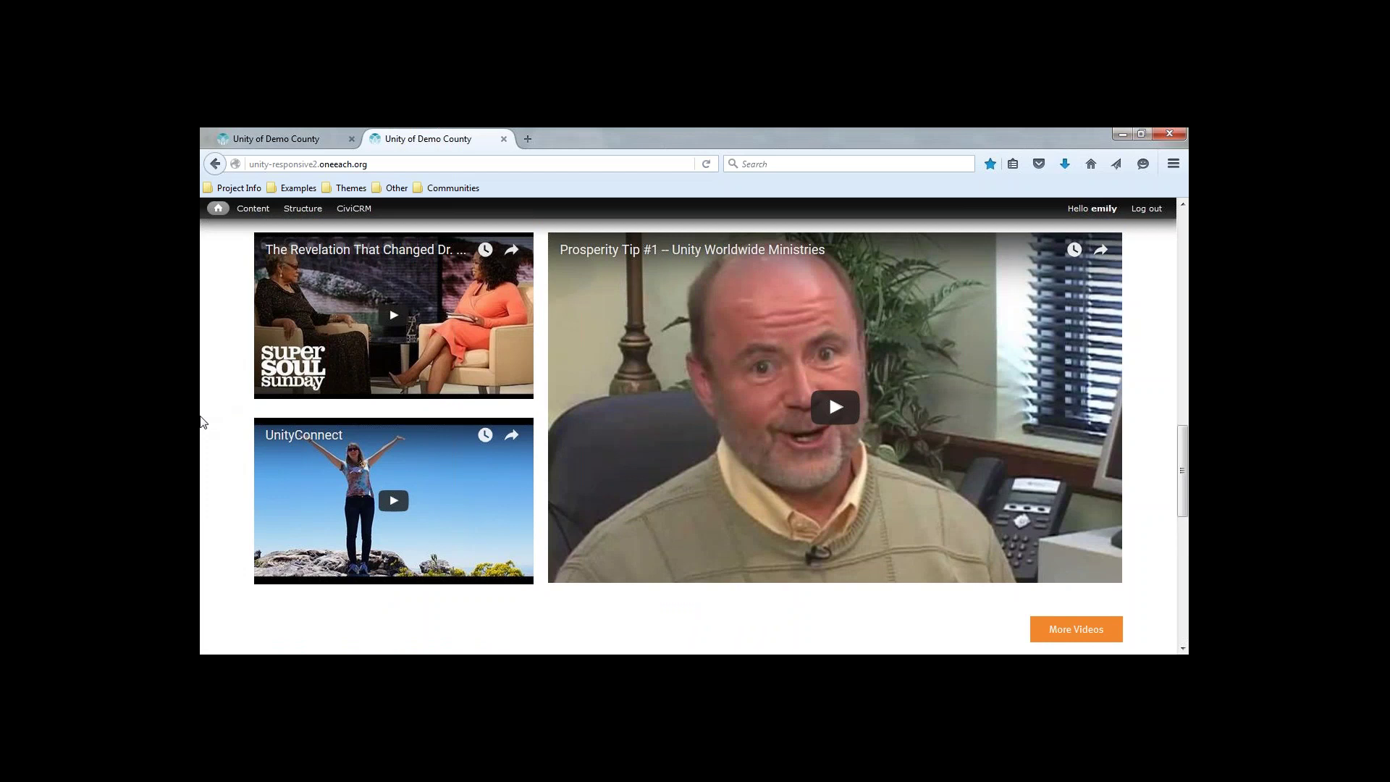
{"action": "mouse_move", "coordinate": [252, 208]}
{"action": "mouse_move", "coordinate": [303, 208]}
{"action": "left_click", "coordinate": [254, 210]}
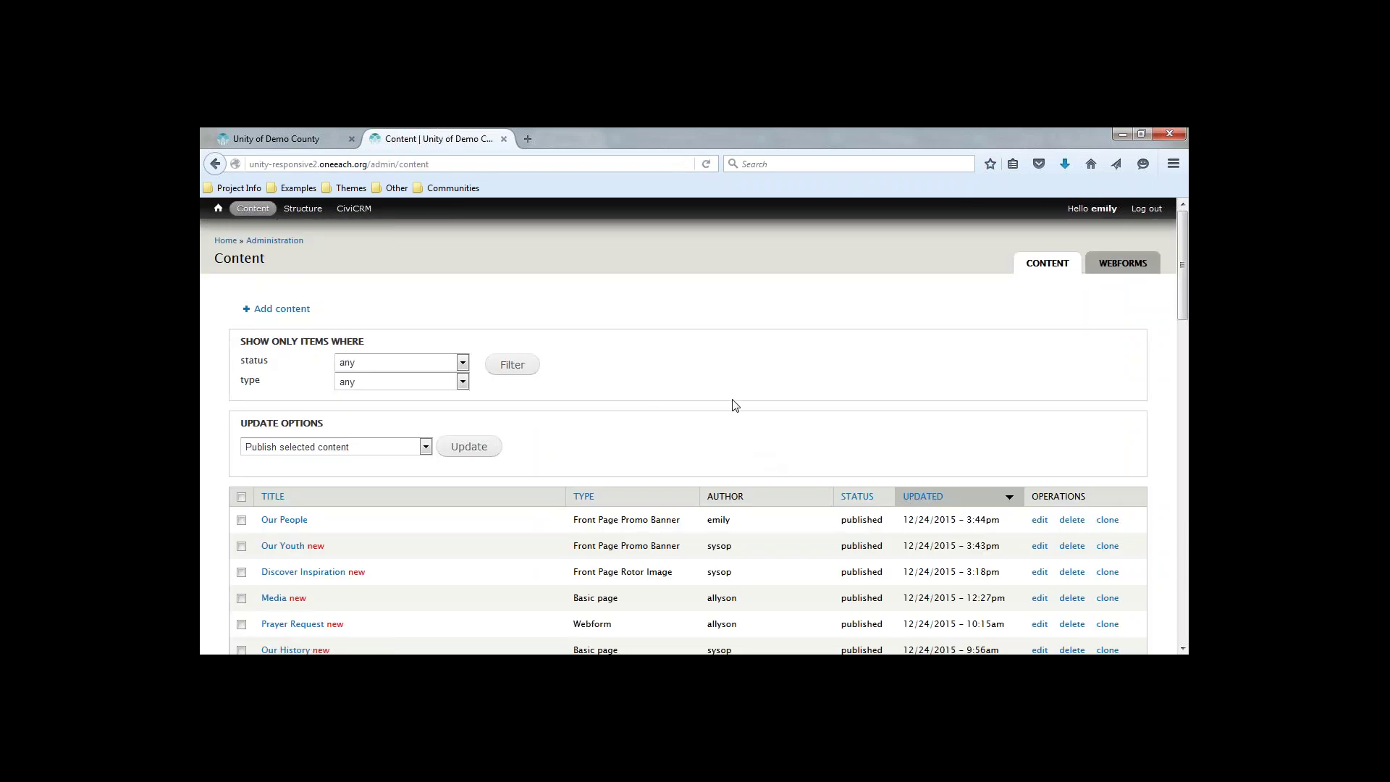
{"action": "left_click", "coordinate": [375, 389]}
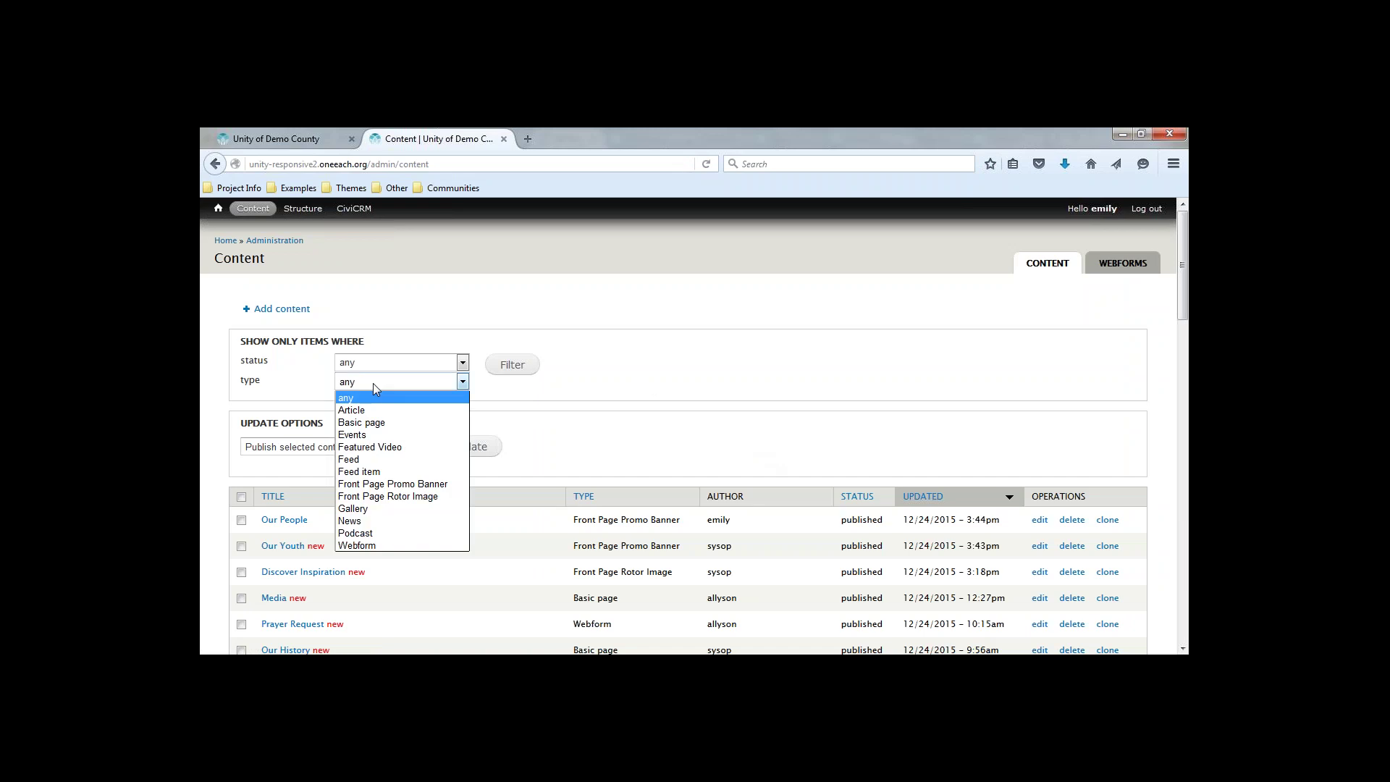
{"action": "left_click", "coordinate": [383, 449]}
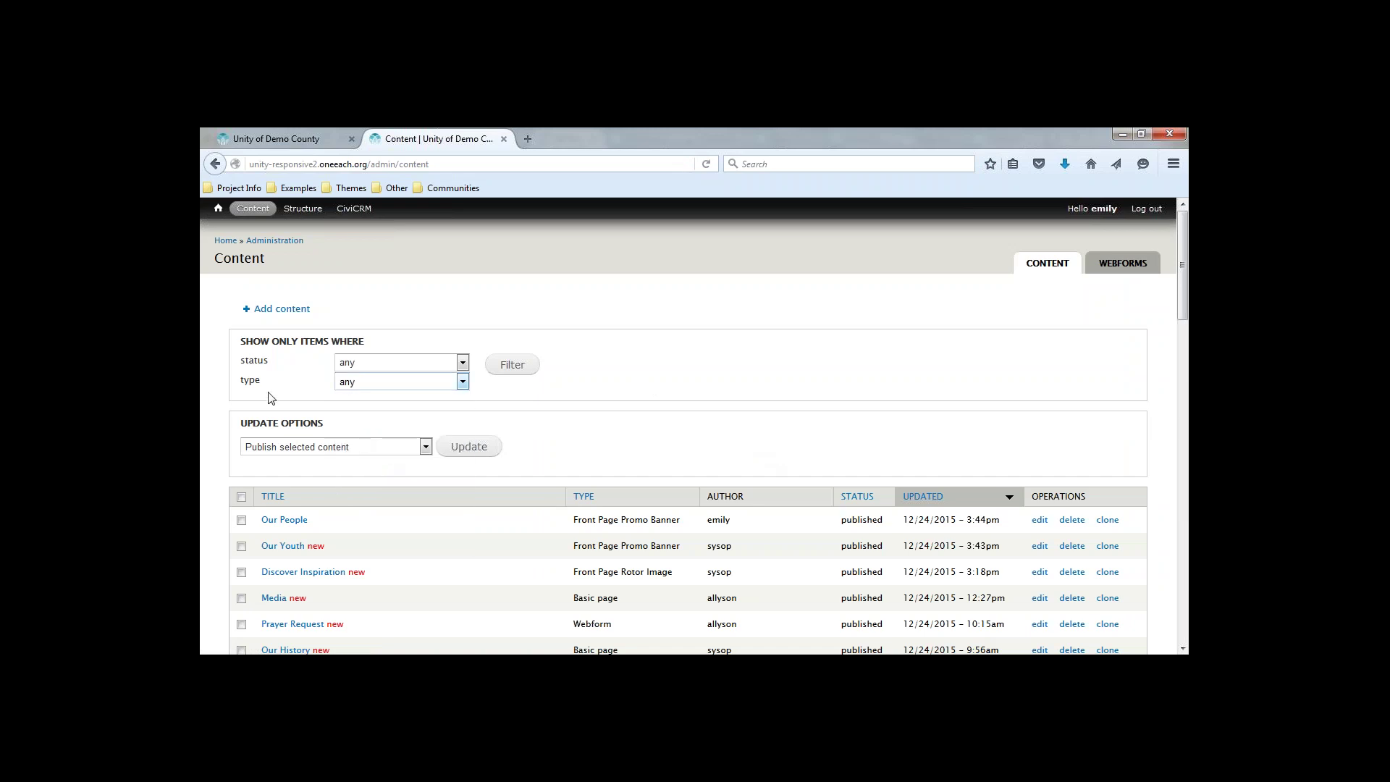
{"action": "left_click", "coordinate": [525, 365]}
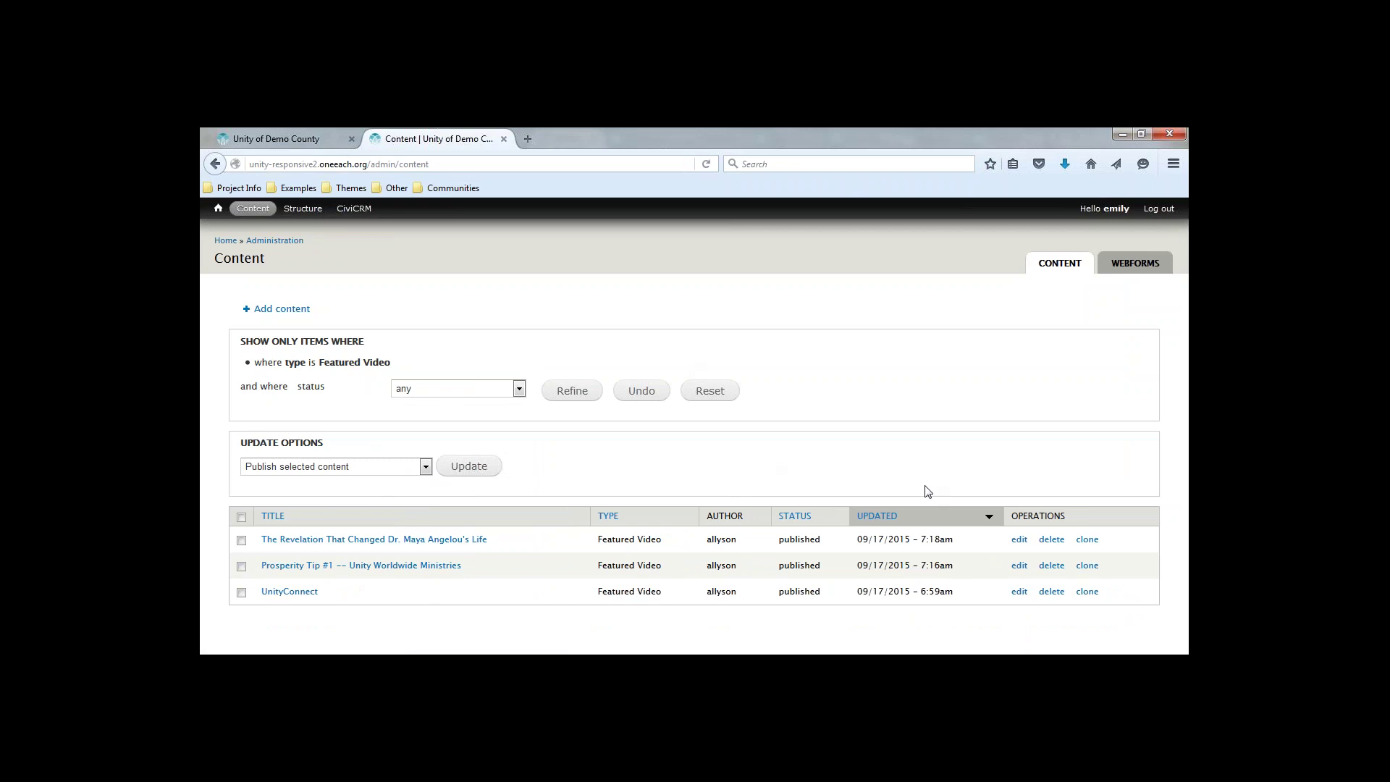
{"action": "left_click", "coordinate": [1022, 543]}
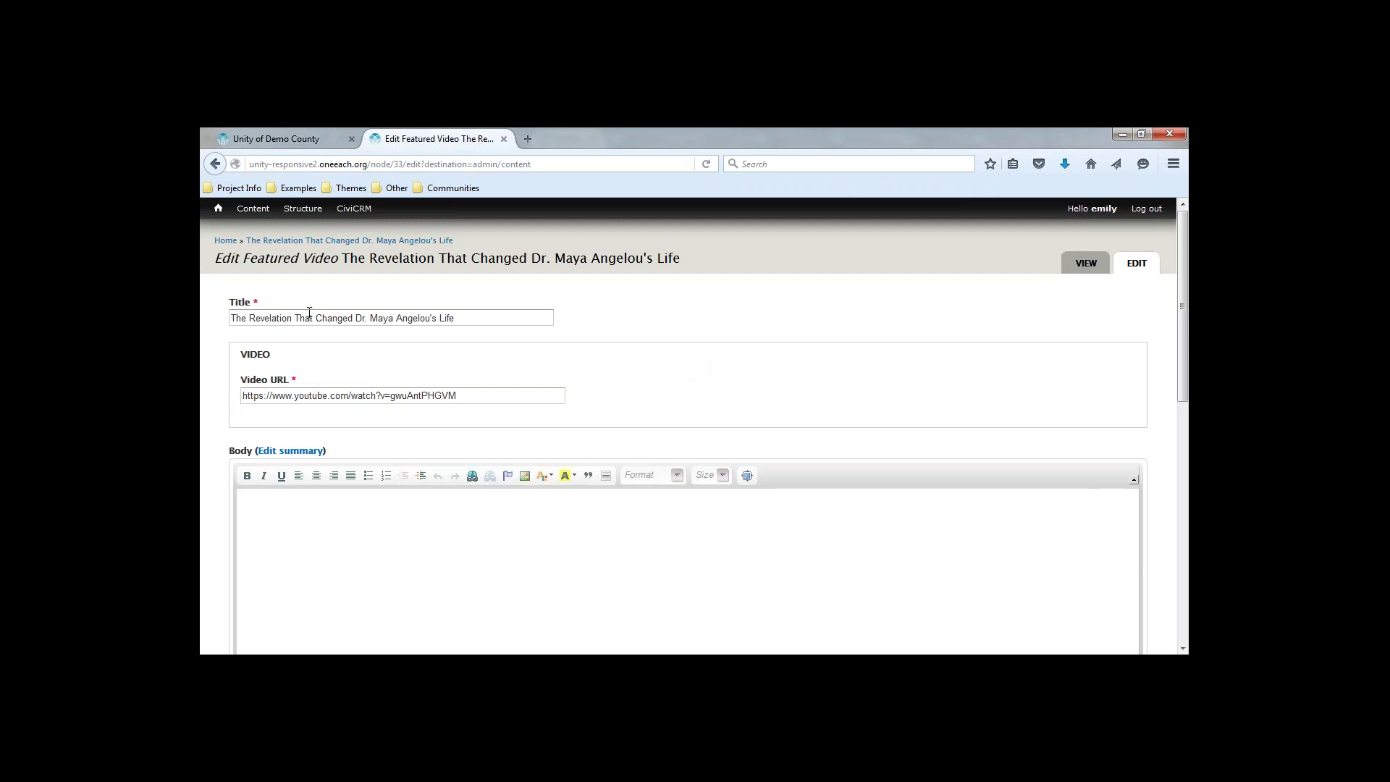
Open the site's More Videos listing in the first tab, then return to the edit tab.
{"action": "left_click", "coordinate": [262, 136]}
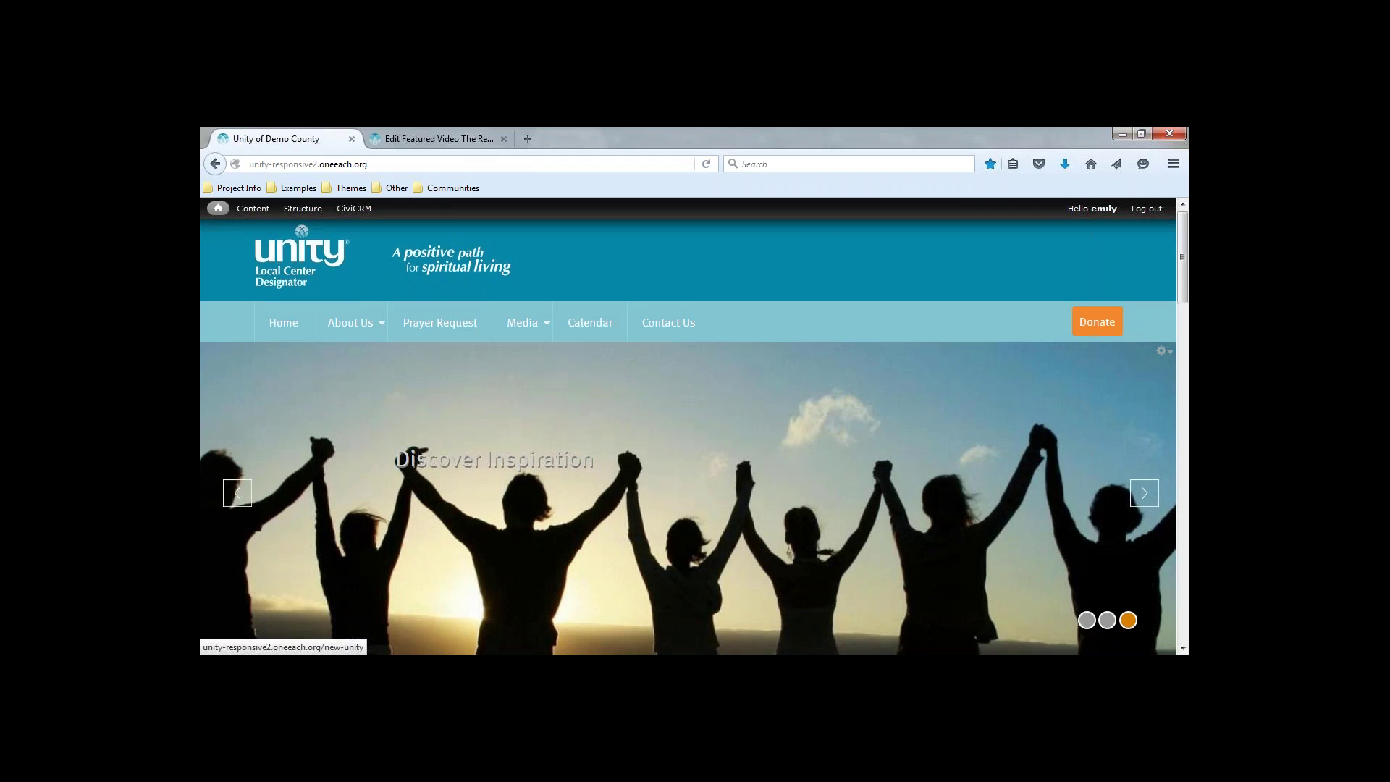
{"action": "scroll", "coordinate": [693, 434], "scroll_direction": "down", "scroll_amount": 15}
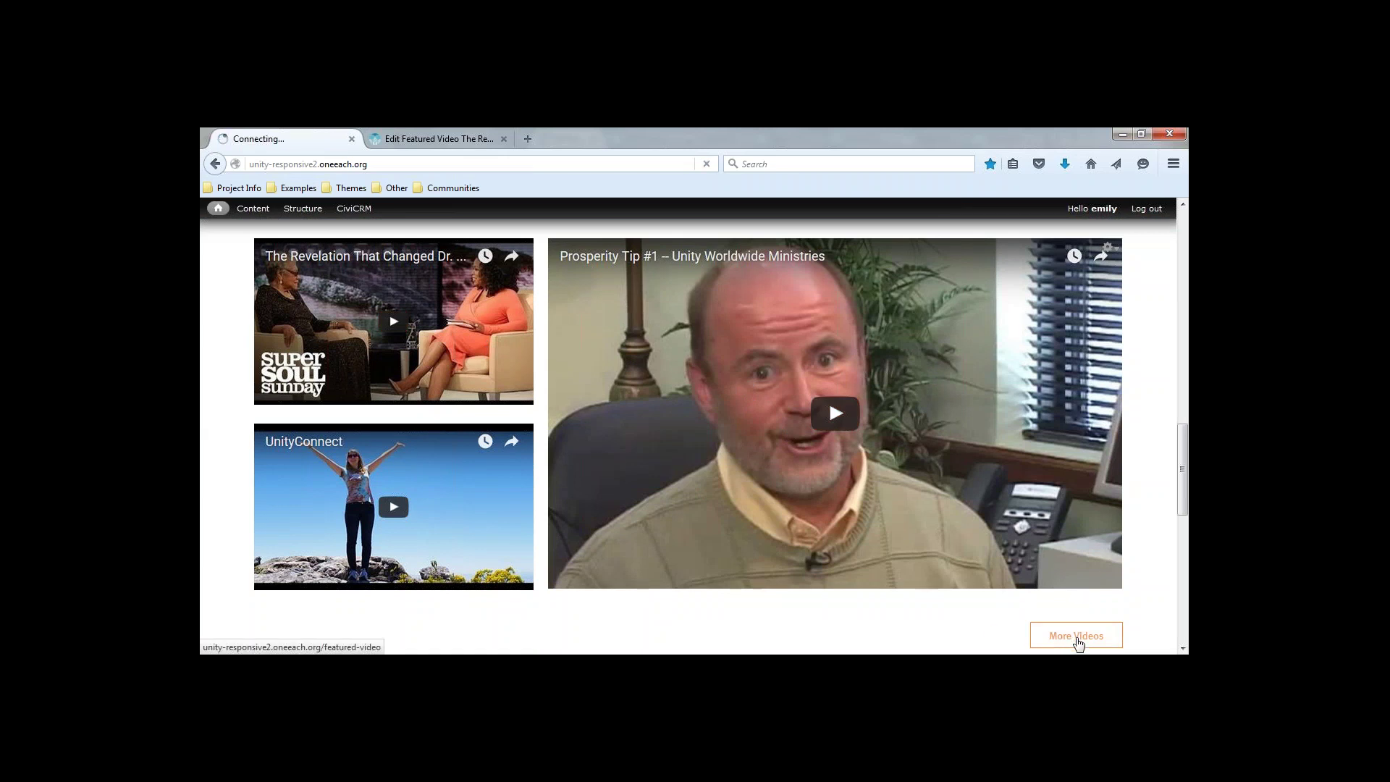
{"action": "left_click", "coordinate": [1076, 640]}
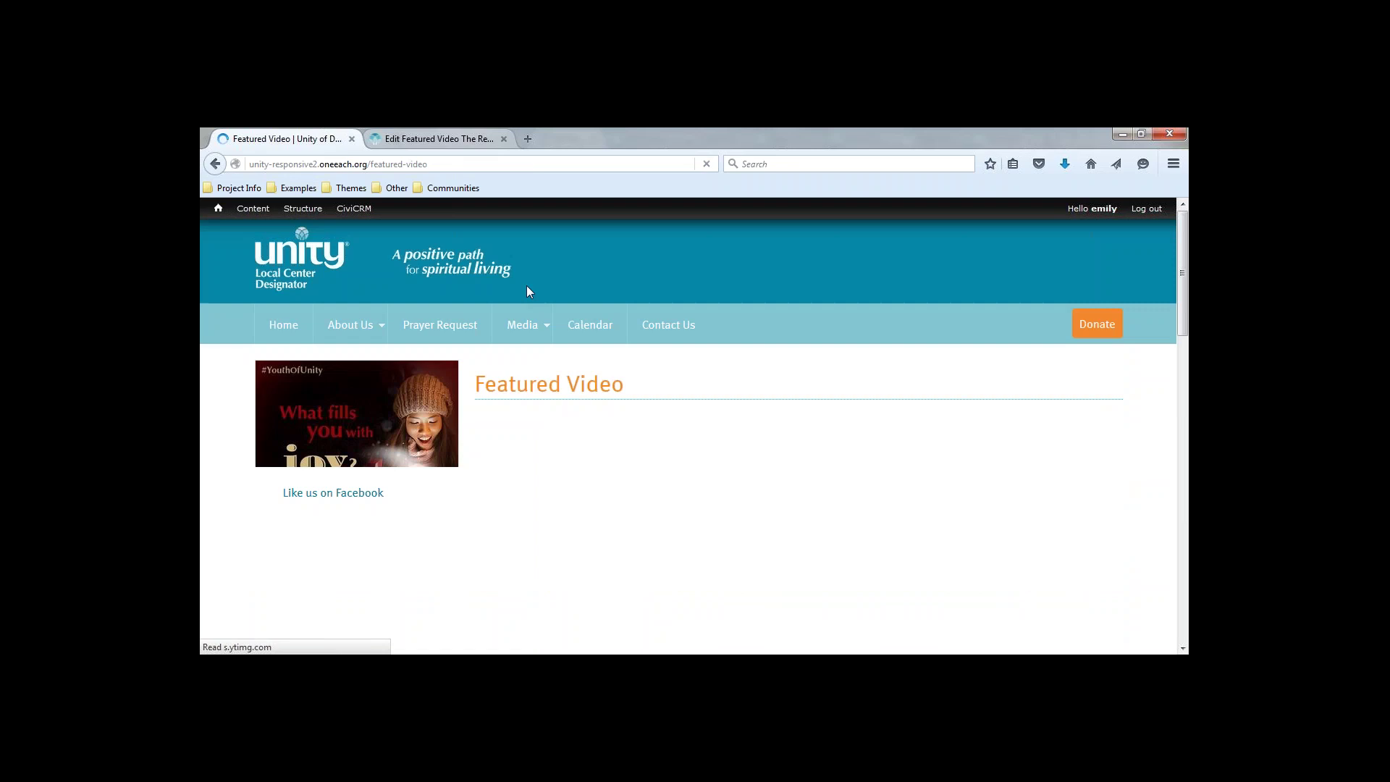
{"action": "scroll", "coordinate": [719, 571], "scroll_direction": "down", "scroll_amount": 4}
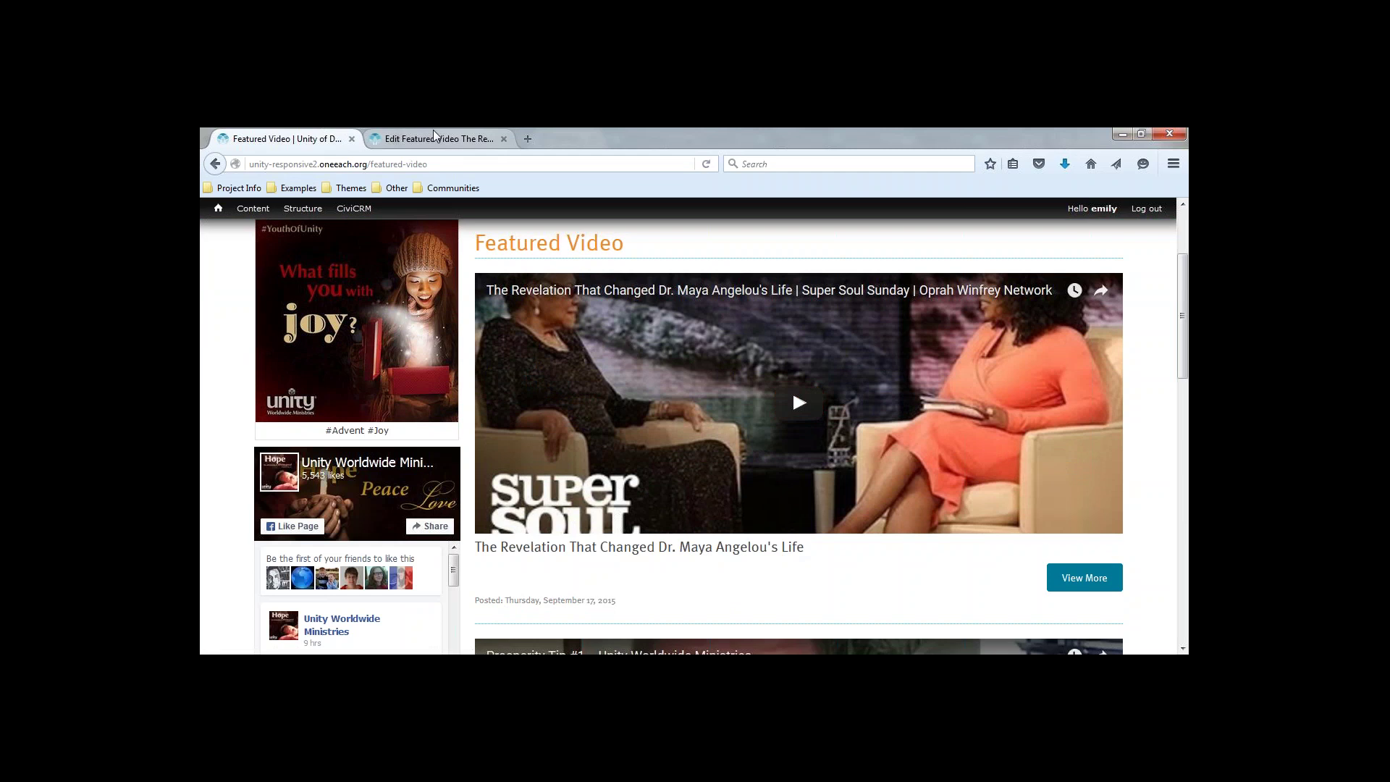
{"action": "key", "text": "ctrl+Tab"}
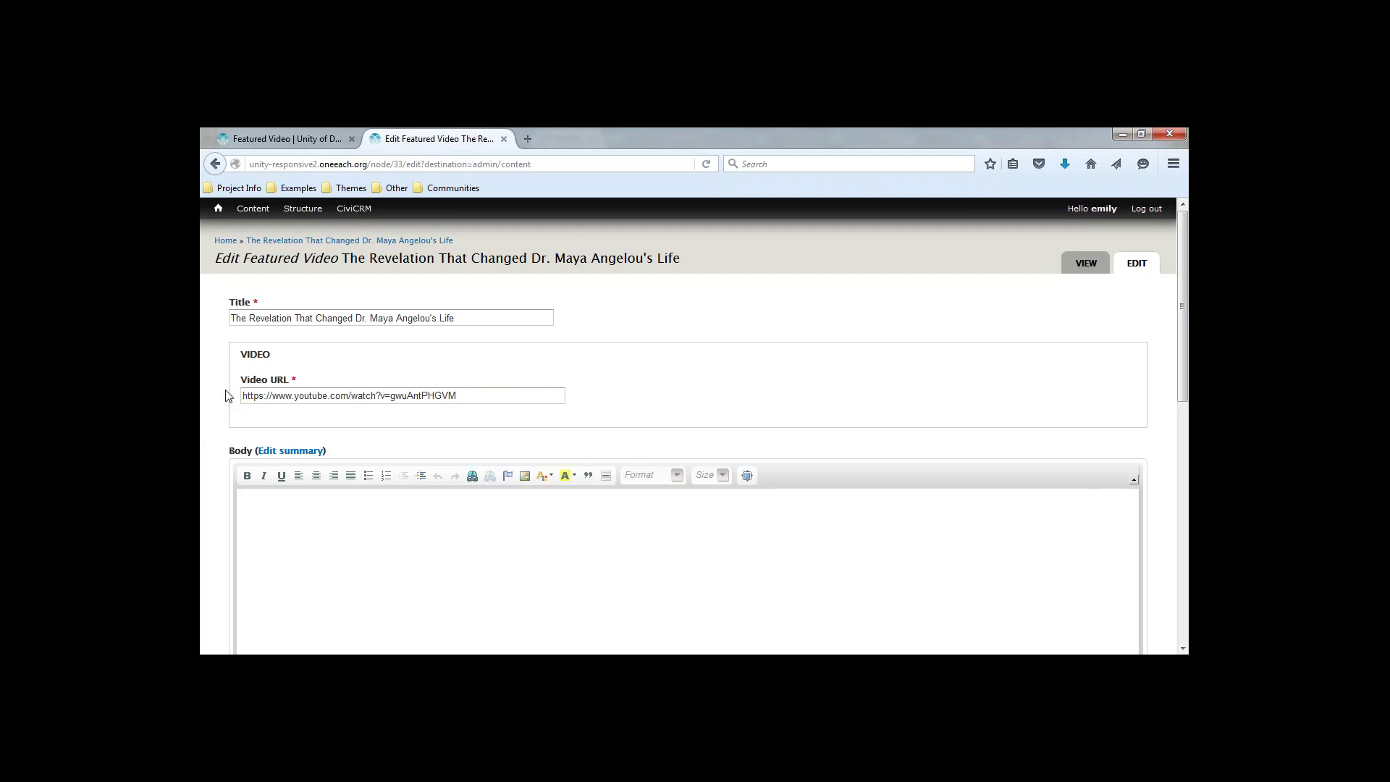
Open 'The Revelation That Changed Dr. Maya Angelou's Life' public page, then return to its edit form.
{"action": "scroll", "coordinate": [523, 415], "scroll_direction": "down", "scroll_amount": 2}
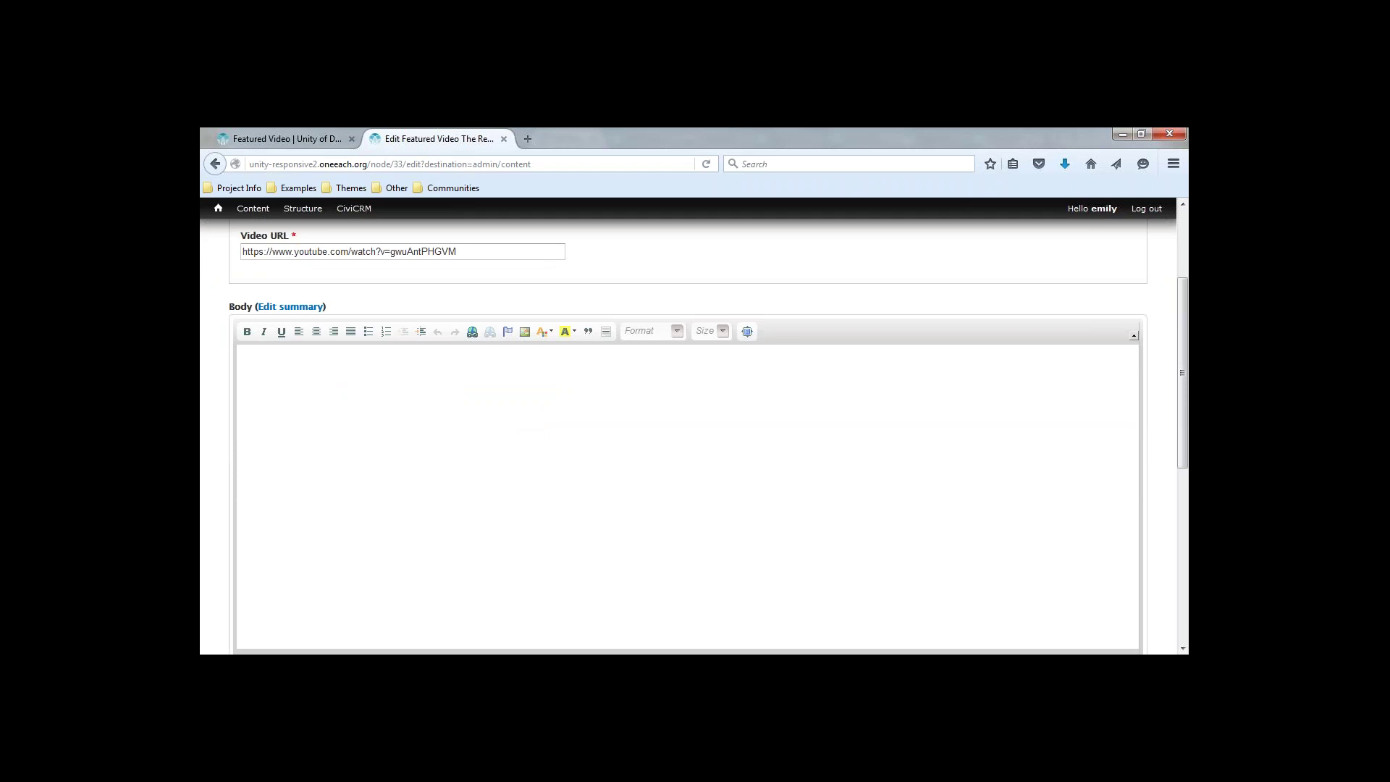
{"action": "left_click", "coordinate": [298, 134]}
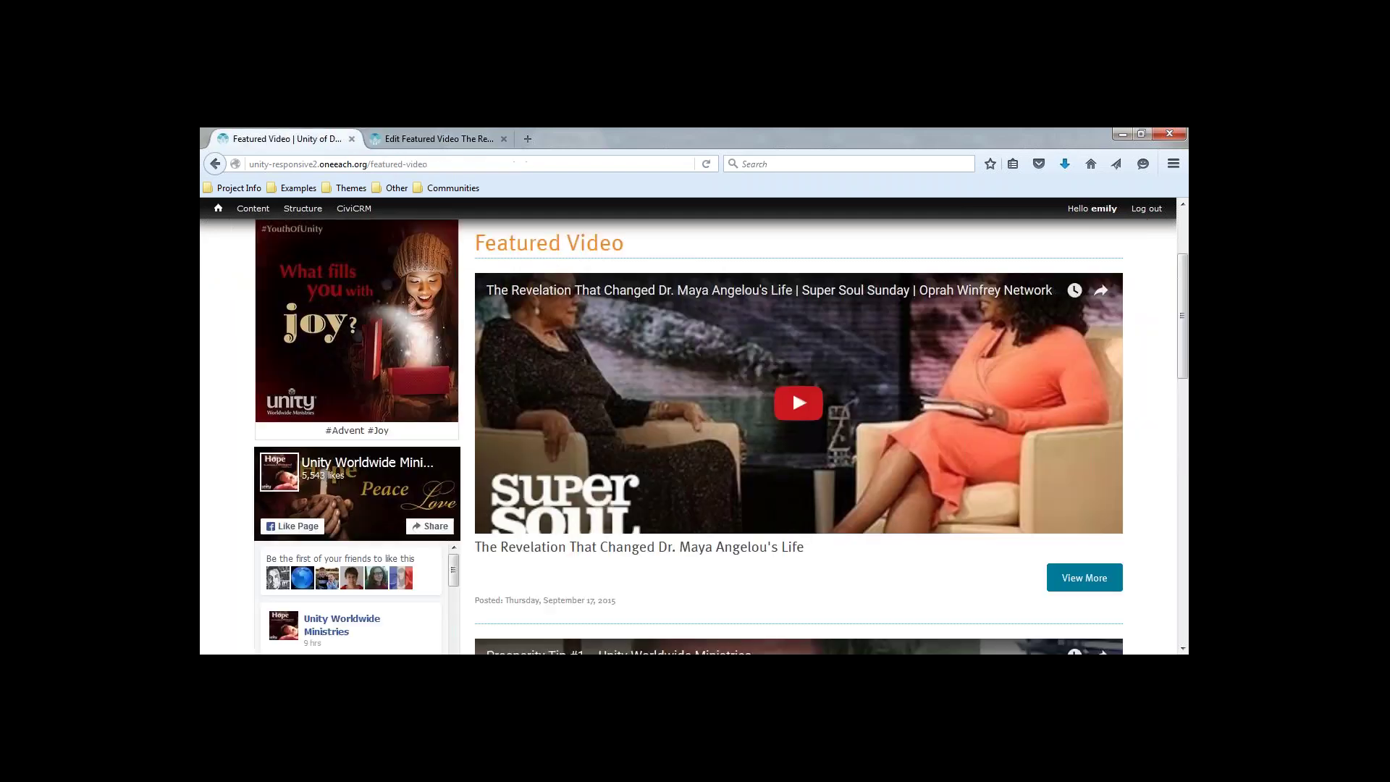
{"action": "left_click", "coordinate": [494, 545]}
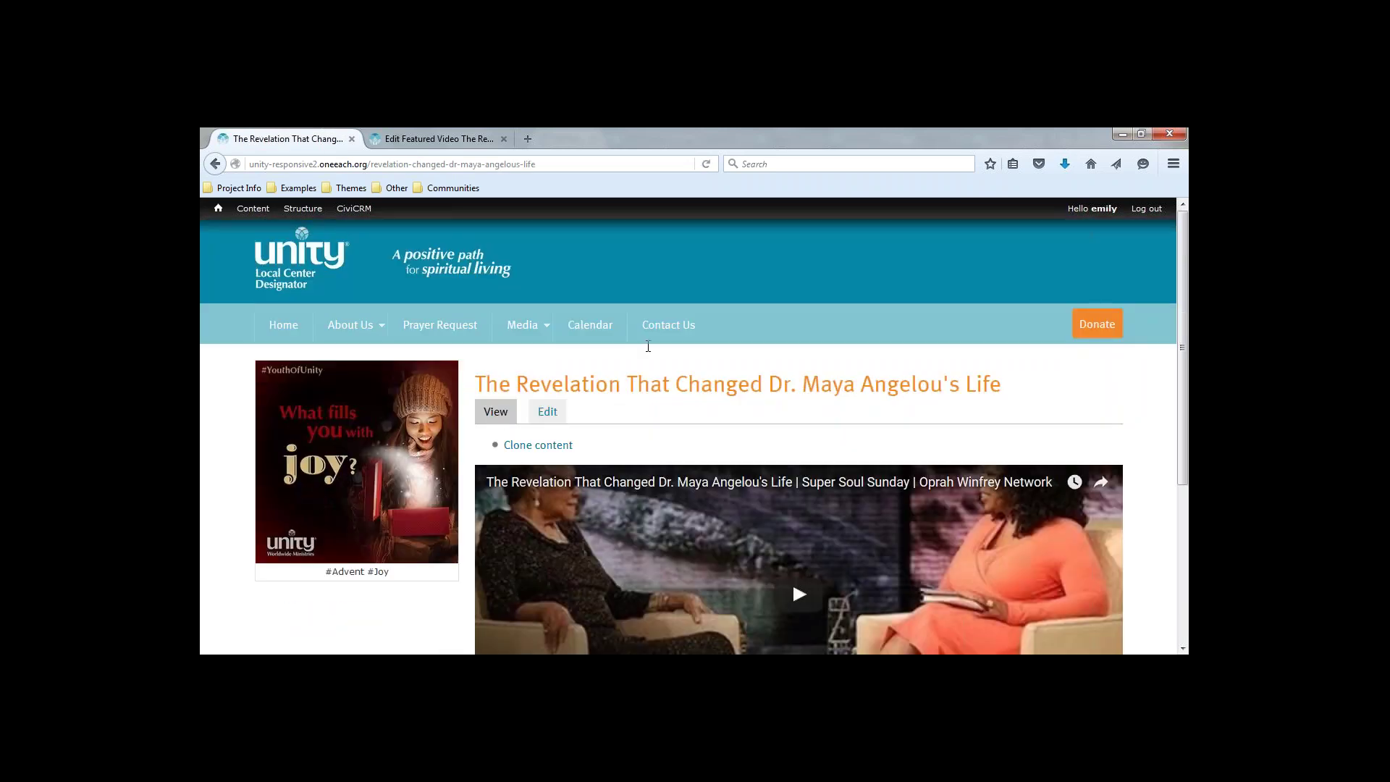
{"action": "scroll", "coordinate": [693, 435], "scroll_direction": "down", "scroll_amount": 5}
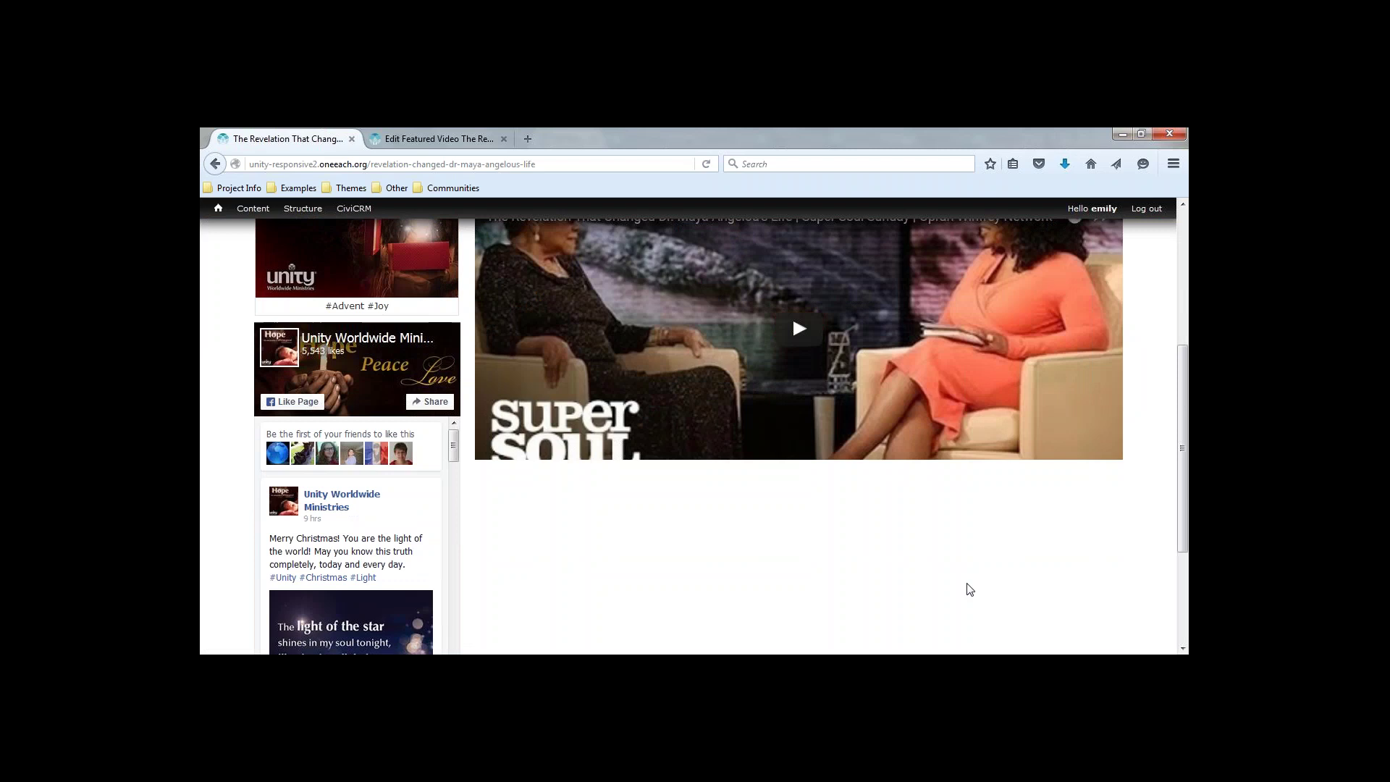
{"action": "left_click", "coordinate": [466, 136]}
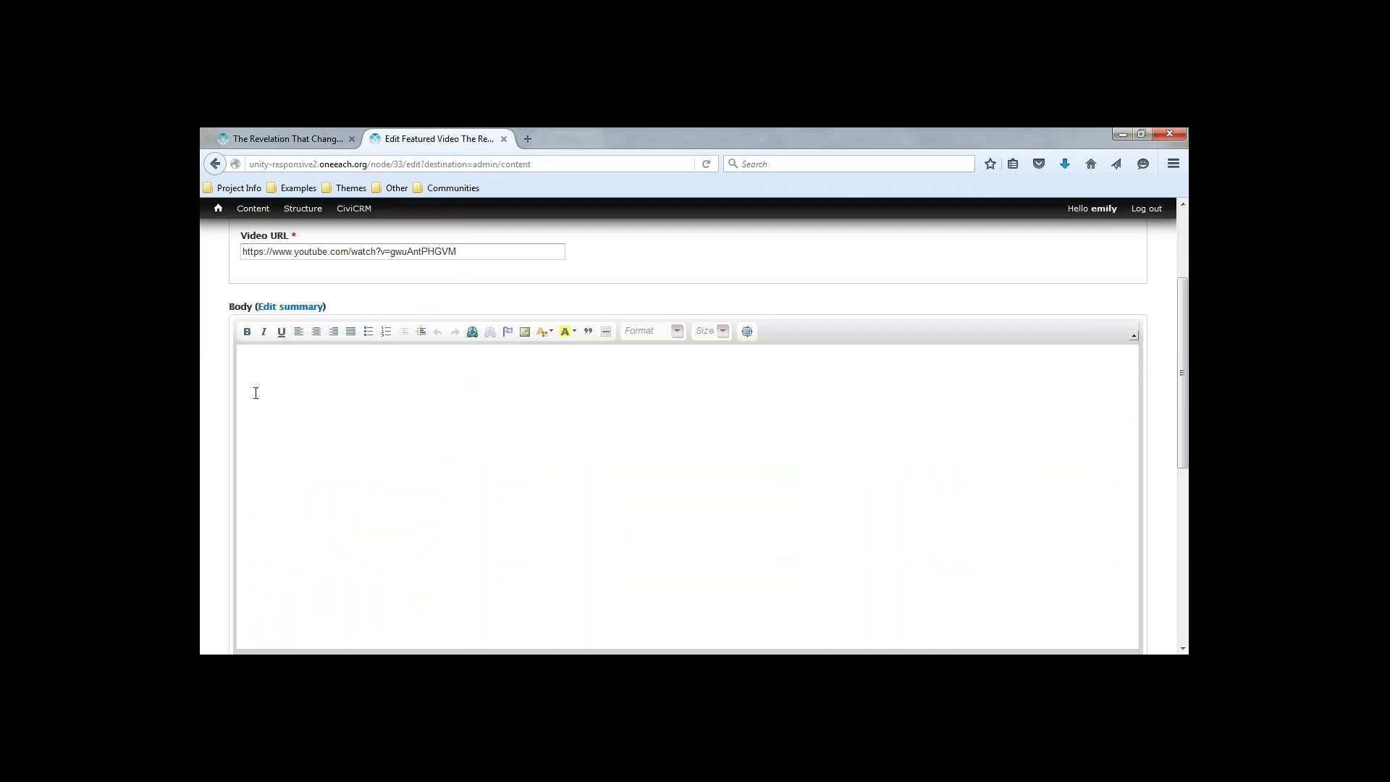
{"action": "scroll", "coordinate": [256, 393], "scroll_direction": "down", "scroll_amount": 5}
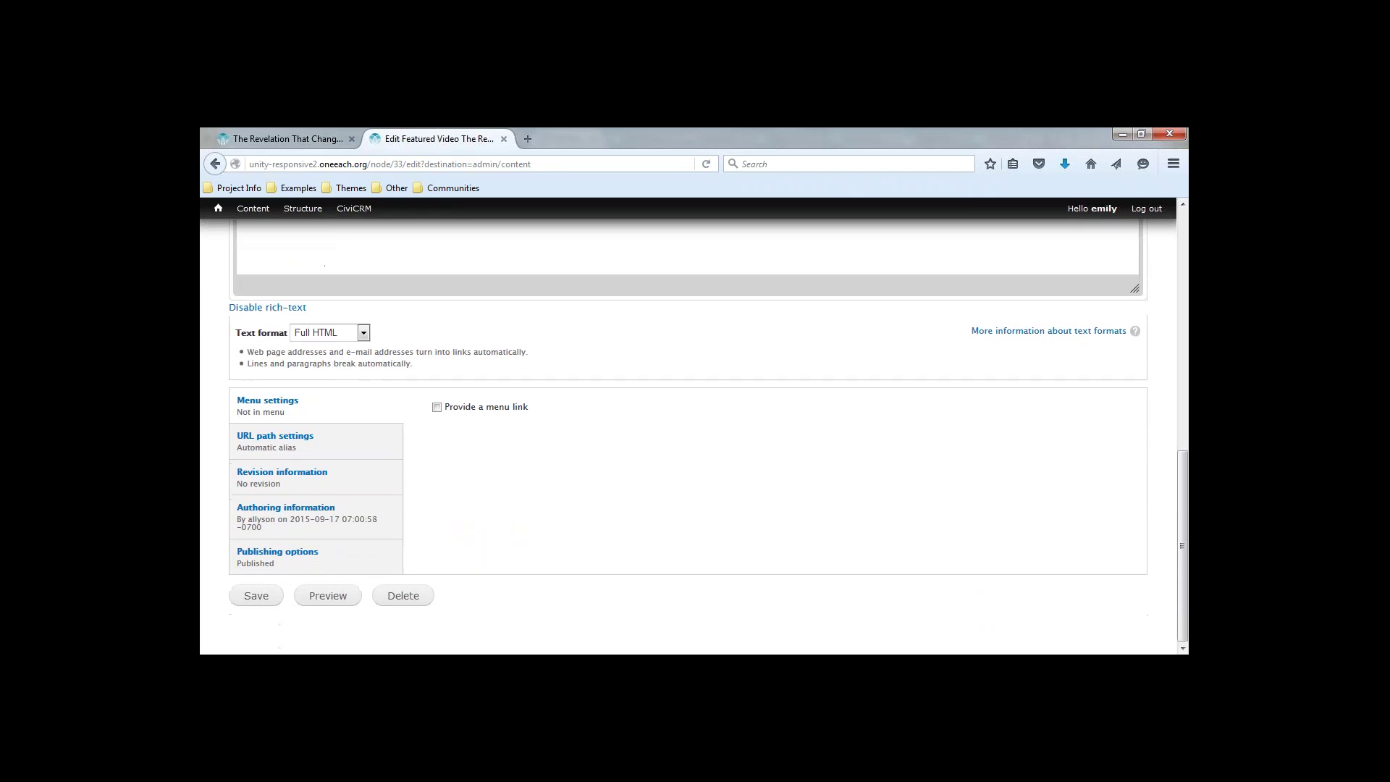
Check publishing options, leaving Published unchanged, and authoring information, then view the video's public page.
{"action": "left_click", "coordinate": [268, 555]}
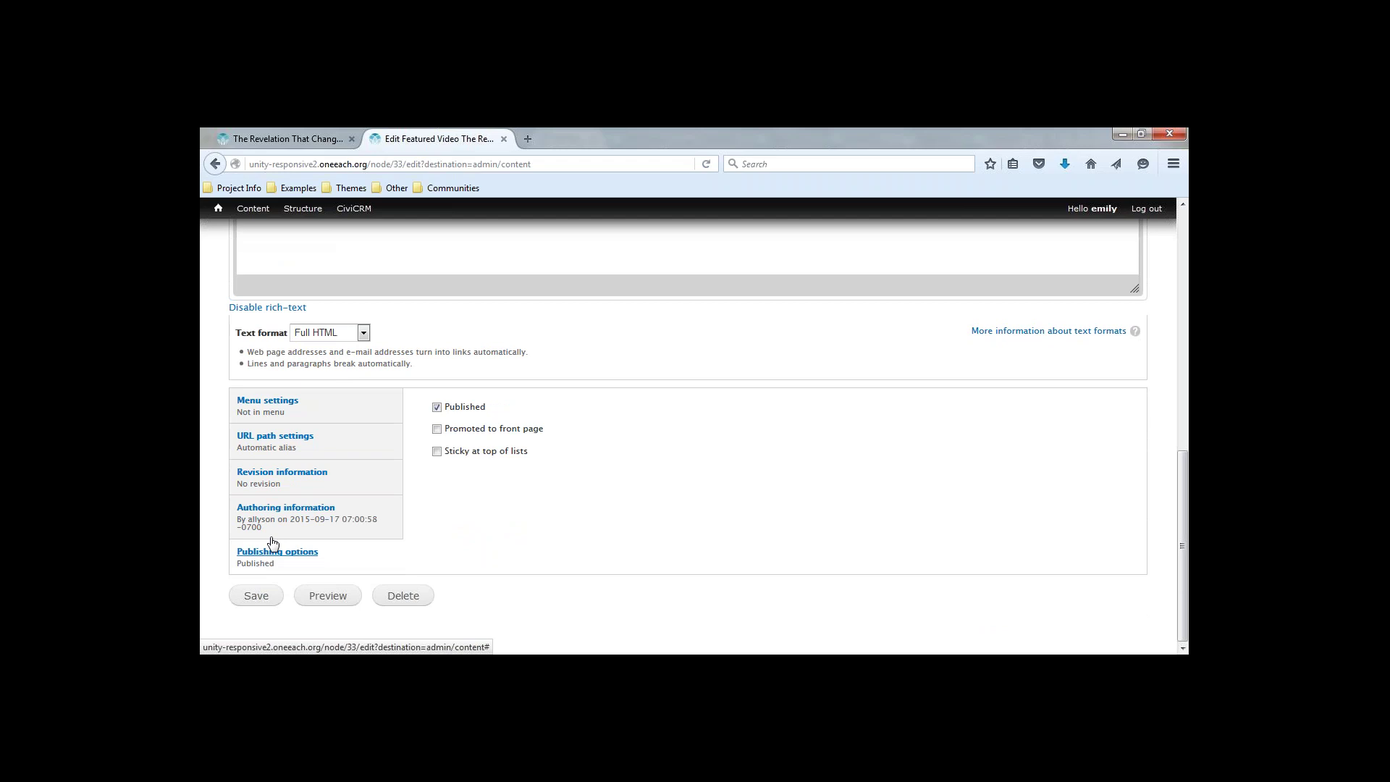
{"action": "left_click", "coordinate": [438, 409]}
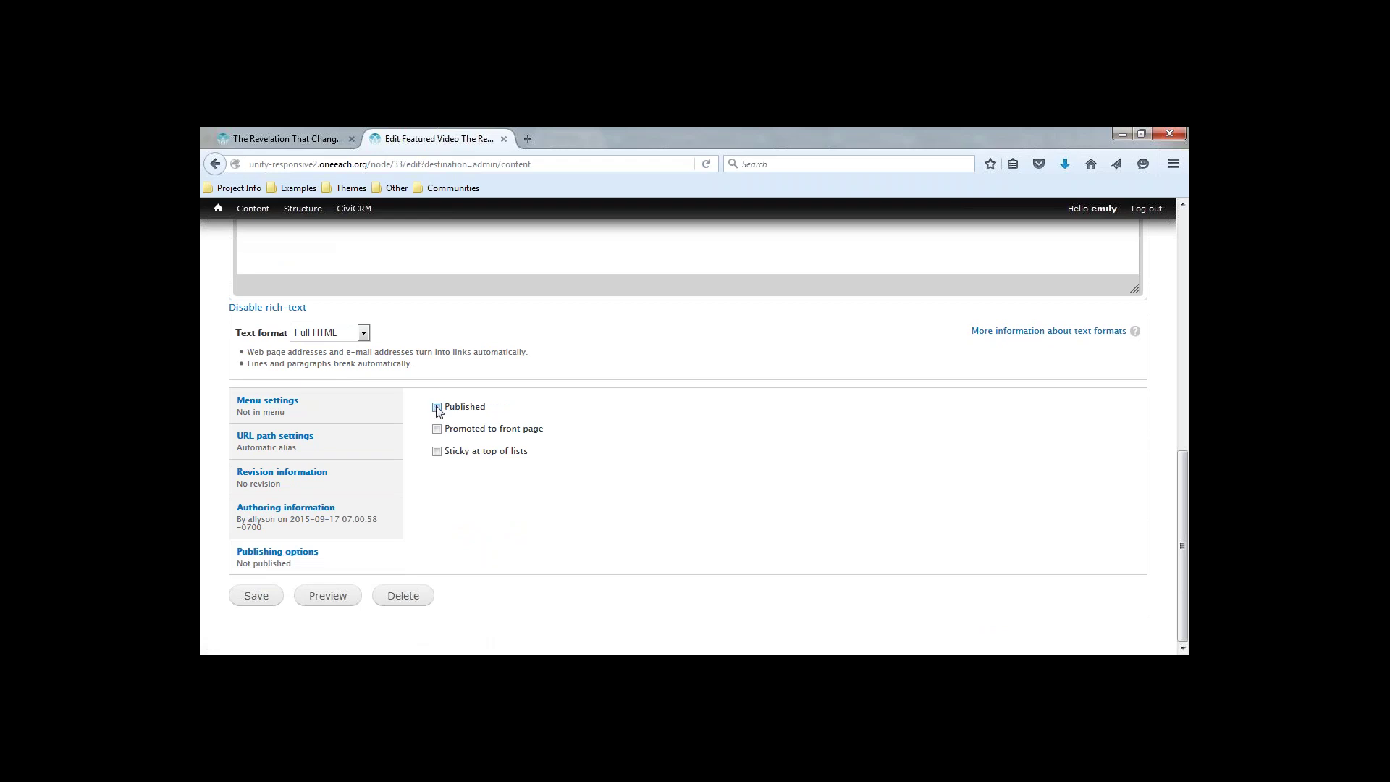
{"action": "left_click", "coordinate": [438, 408]}
{"action": "left_click", "coordinate": [323, 512]}
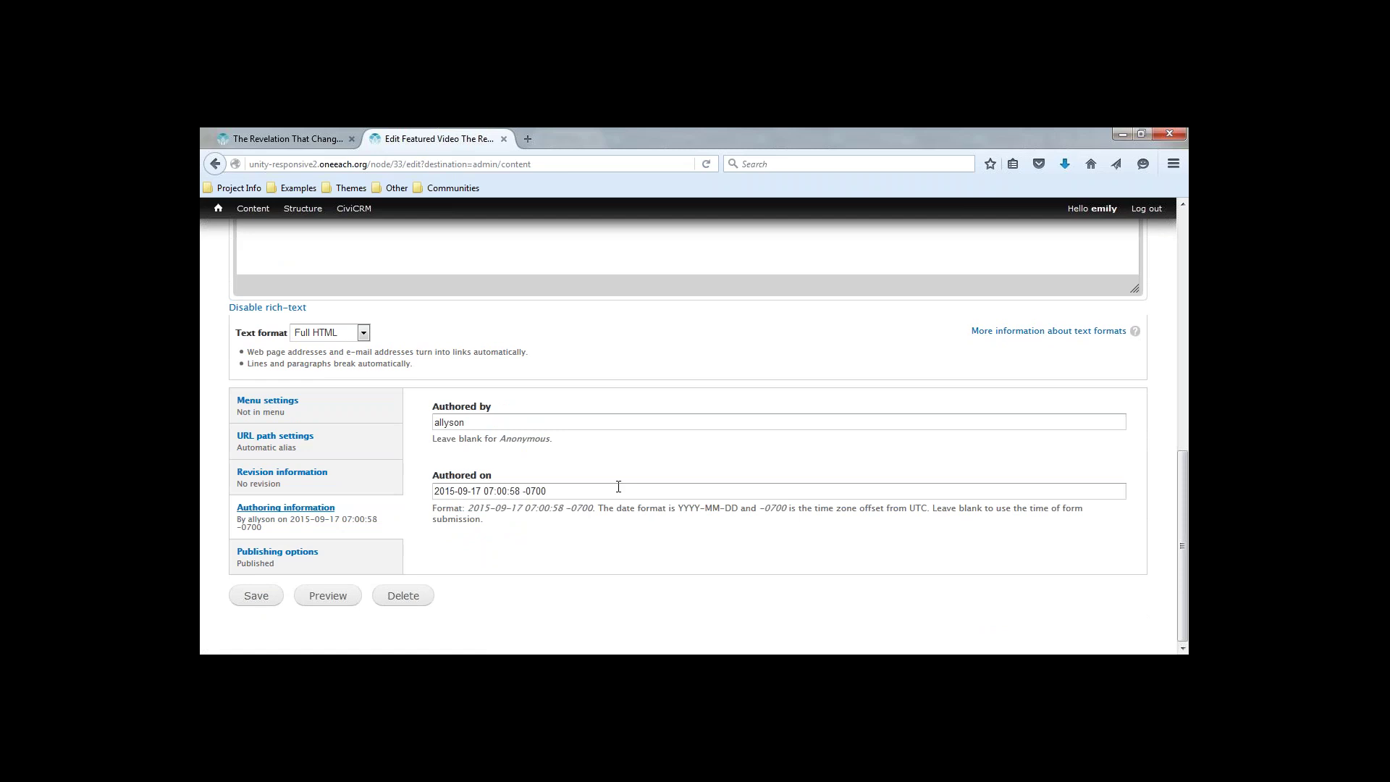
{"action": "left_click", "coordinate": [289, 138]}
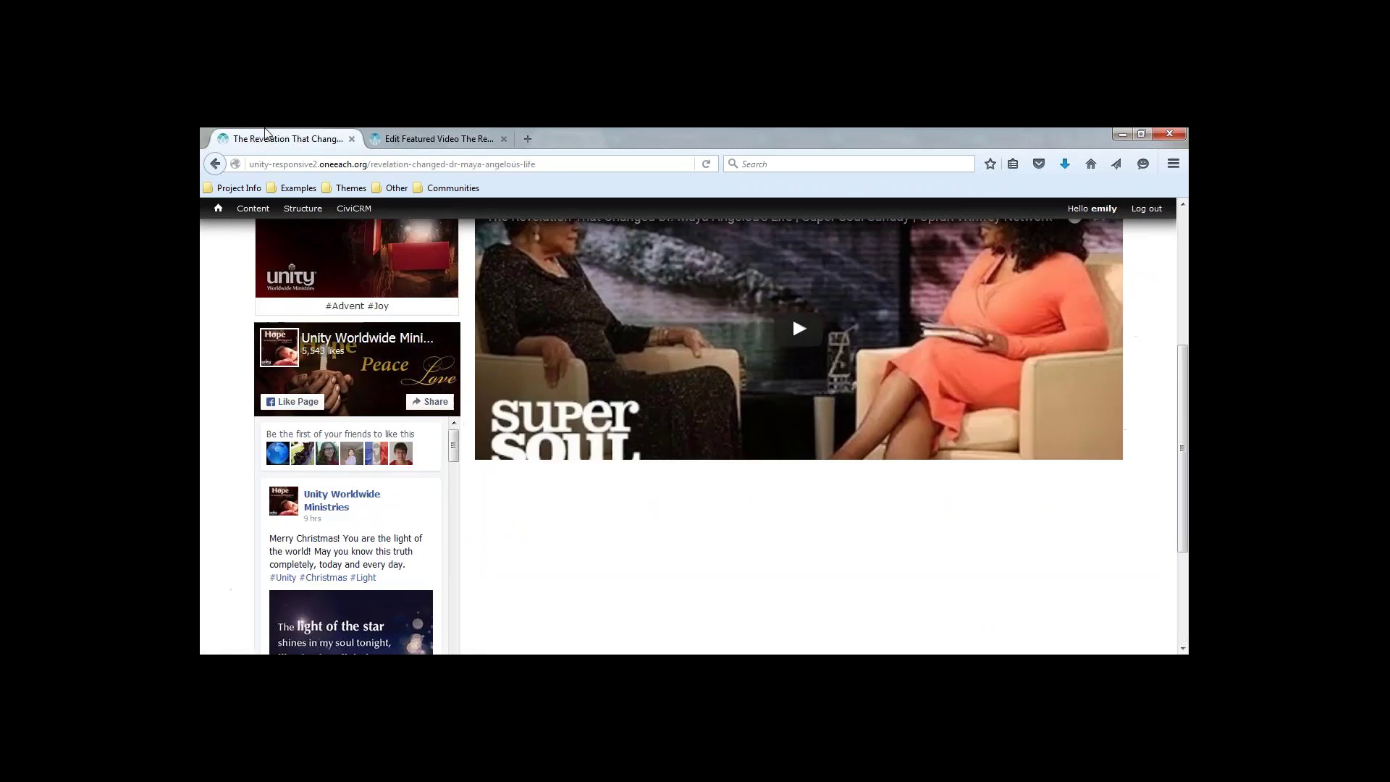
Go back to the Featured Video listing, scan its videos, then load the Unity homepage via the logo.
{"action": "left_click", "coordinate": [214, 163]}
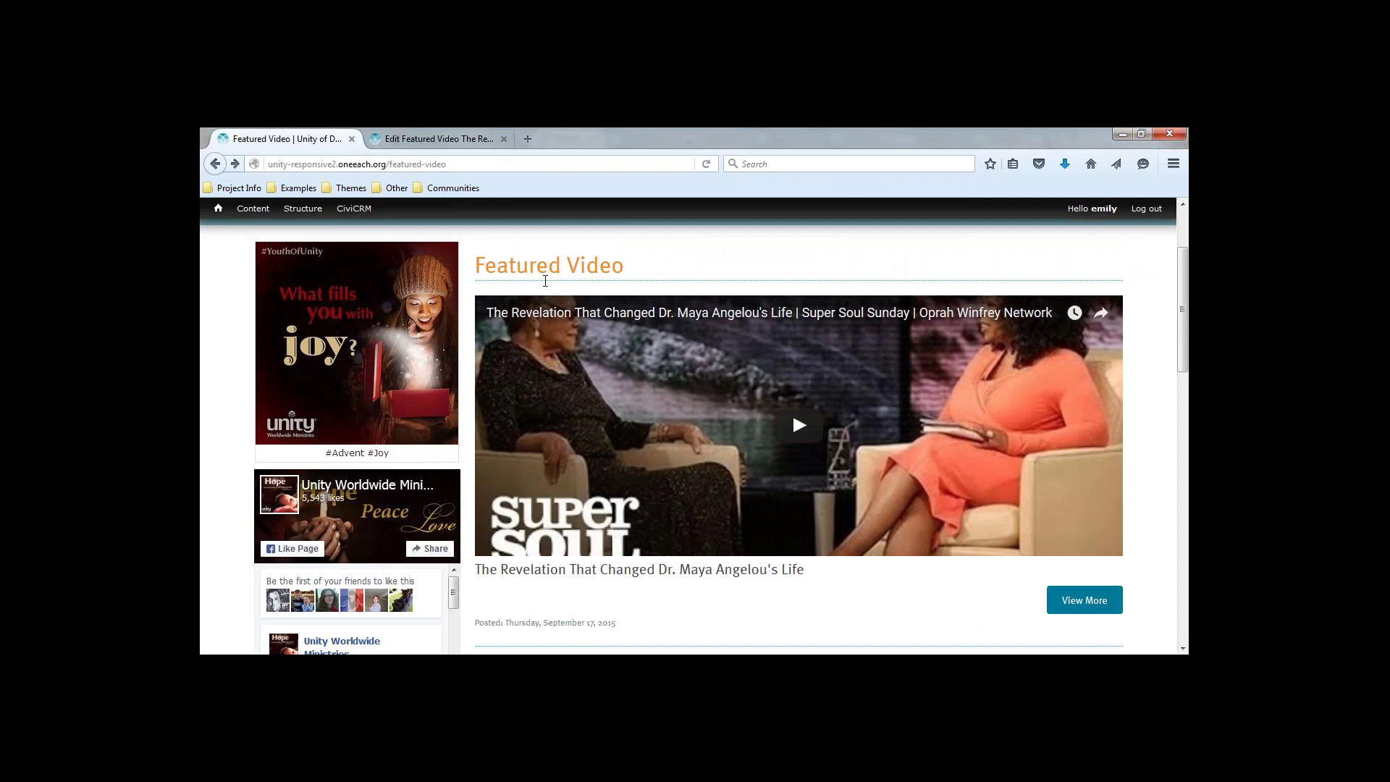
{"action": "scroll", "coordinate": [575, 384], "scroll_direction": "down", "scroll_amount": 5}
{"action": "scroll", "coordinate": [575, 383], "scroll_direction": "down", "scroll_amount": 10}
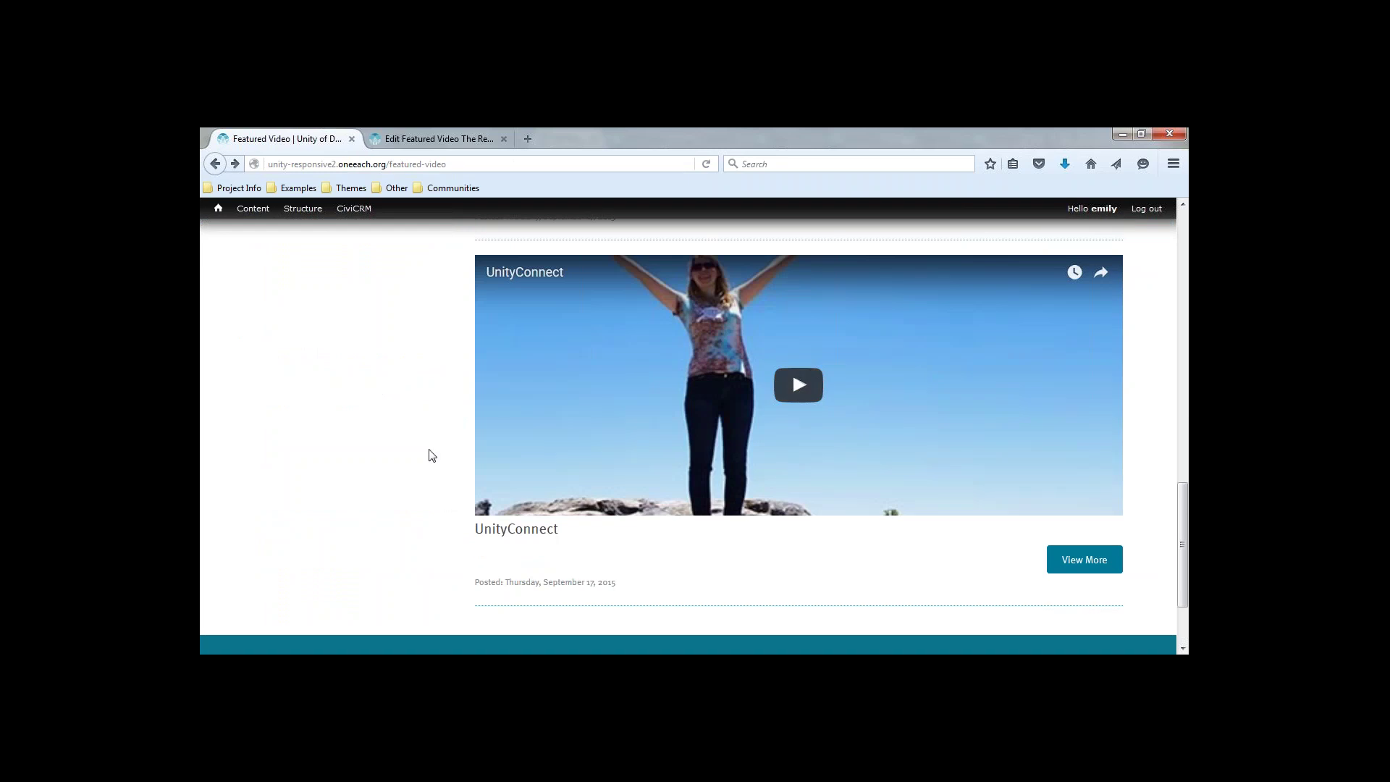
{"action": "scroll", "coordinate": [434, 435], "scroll_direction": "up", "scroll_amount": 3}
{"action": "scroll", "coordinate": [435, 435], "scroll_direction": "up", "scroll_amount": 12}
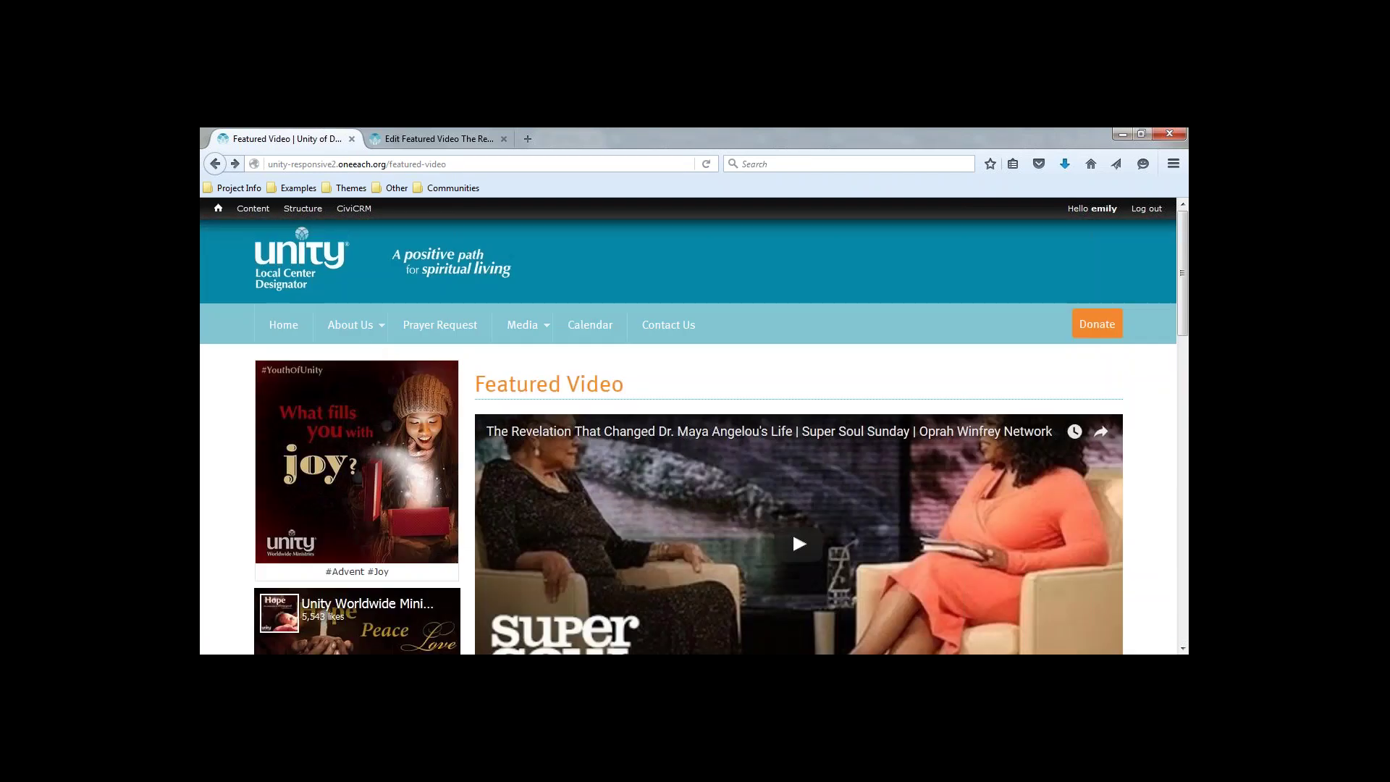
{"action": "left_click", "coordinate": [282, 268]}
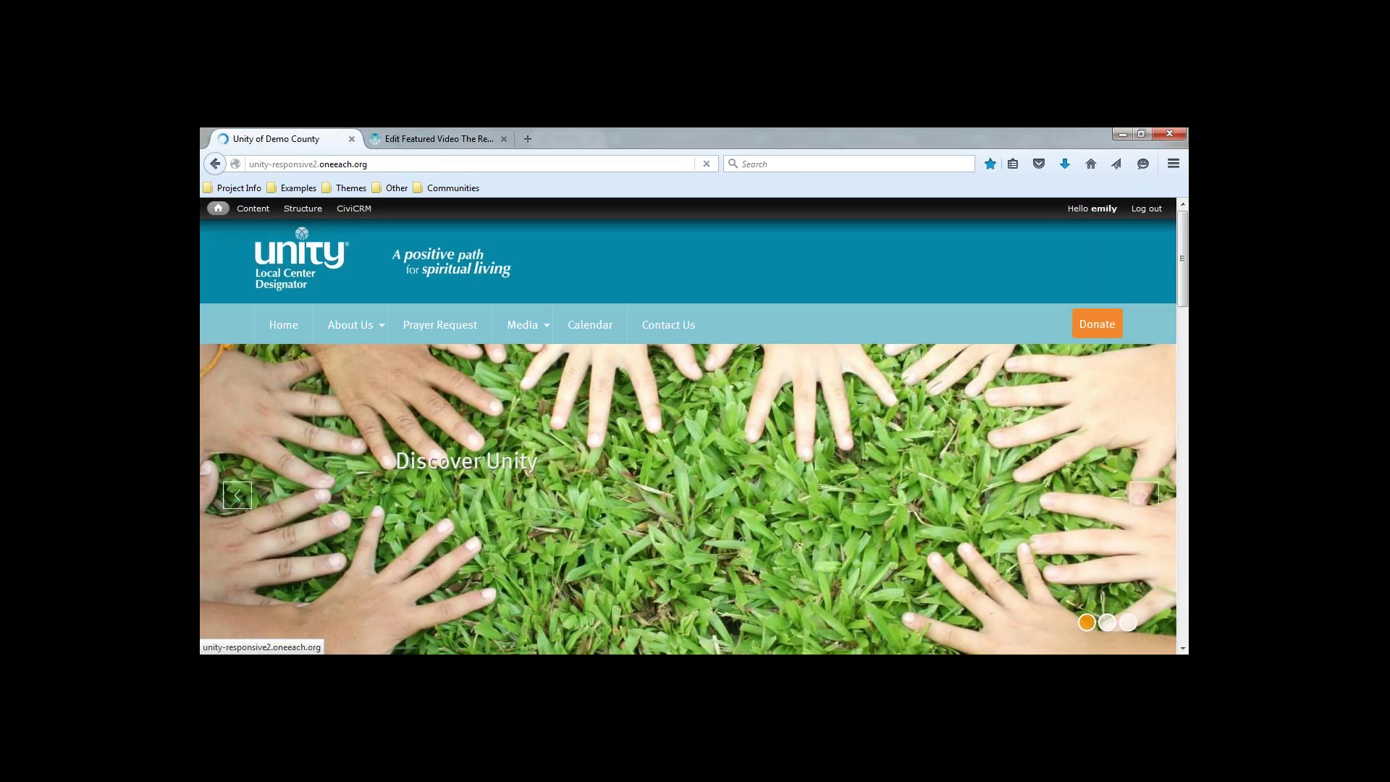
Scroll to the homepage video grid, then return to the Maya Angelou edit form.
{"action": "scroll", "coordinate": [688, 434], "scroll_direction": "down", "scroll_amount": 3}
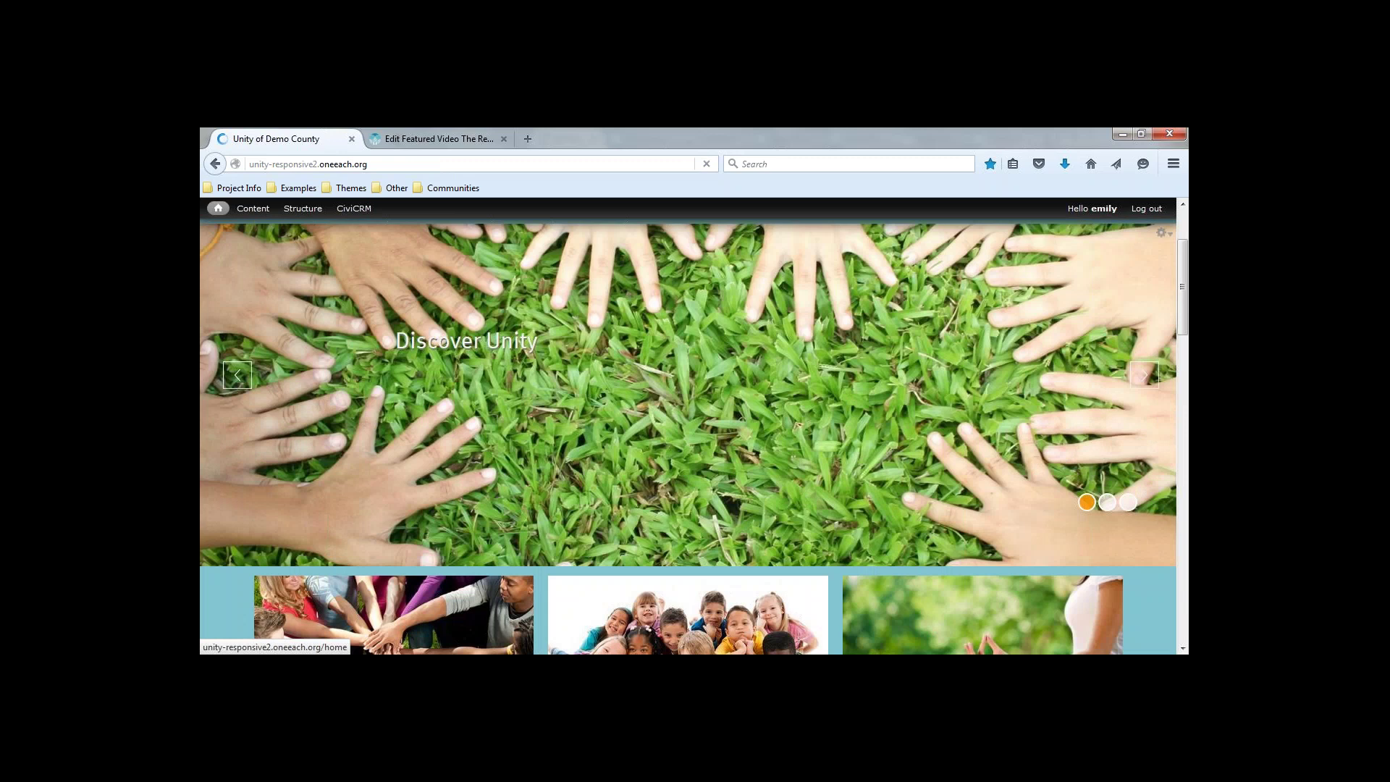
{"action": "scroll", "coordinate": [688, 434], "scroll_direction": "down", "scroll_amount": 10}
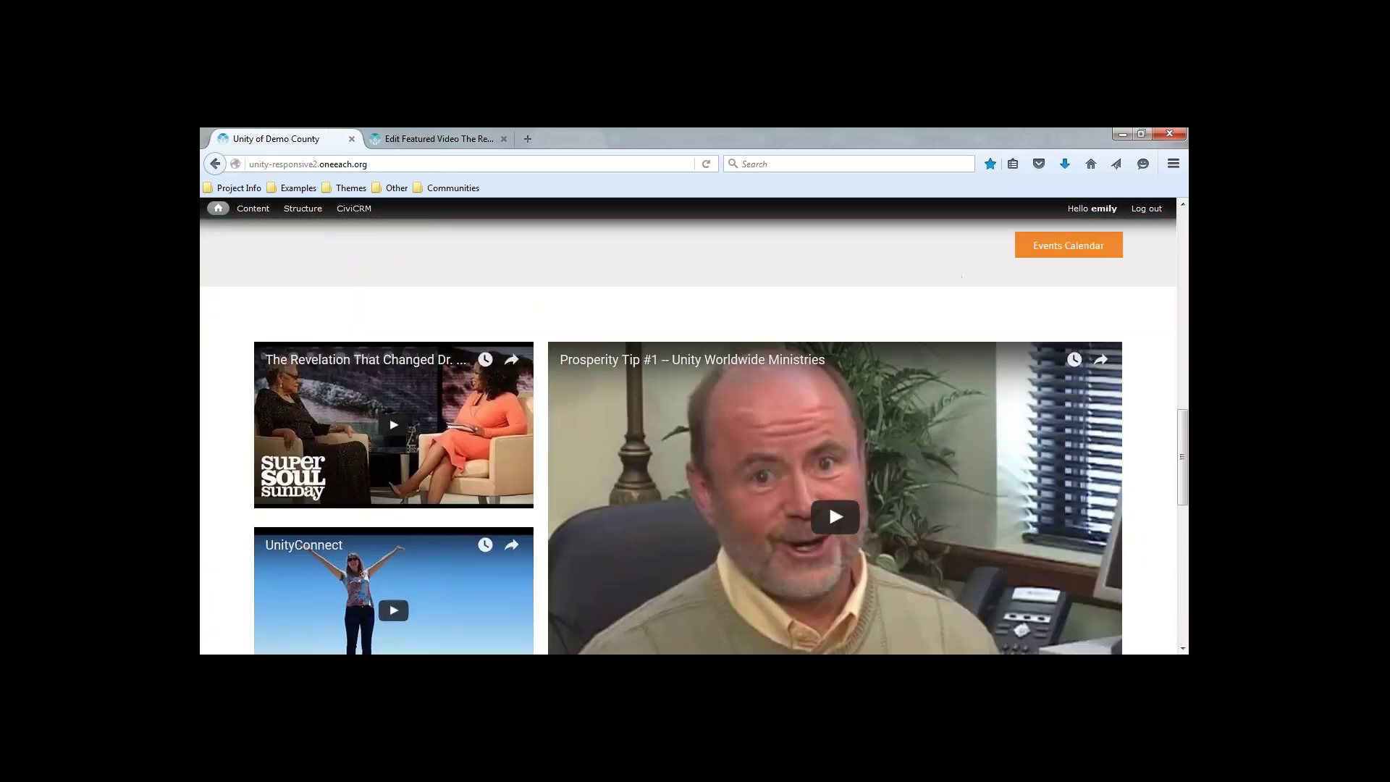
{"action": "scroll", "coordinate": [793, 380], "scroll_direction": "down", "scroll_amount": 2}
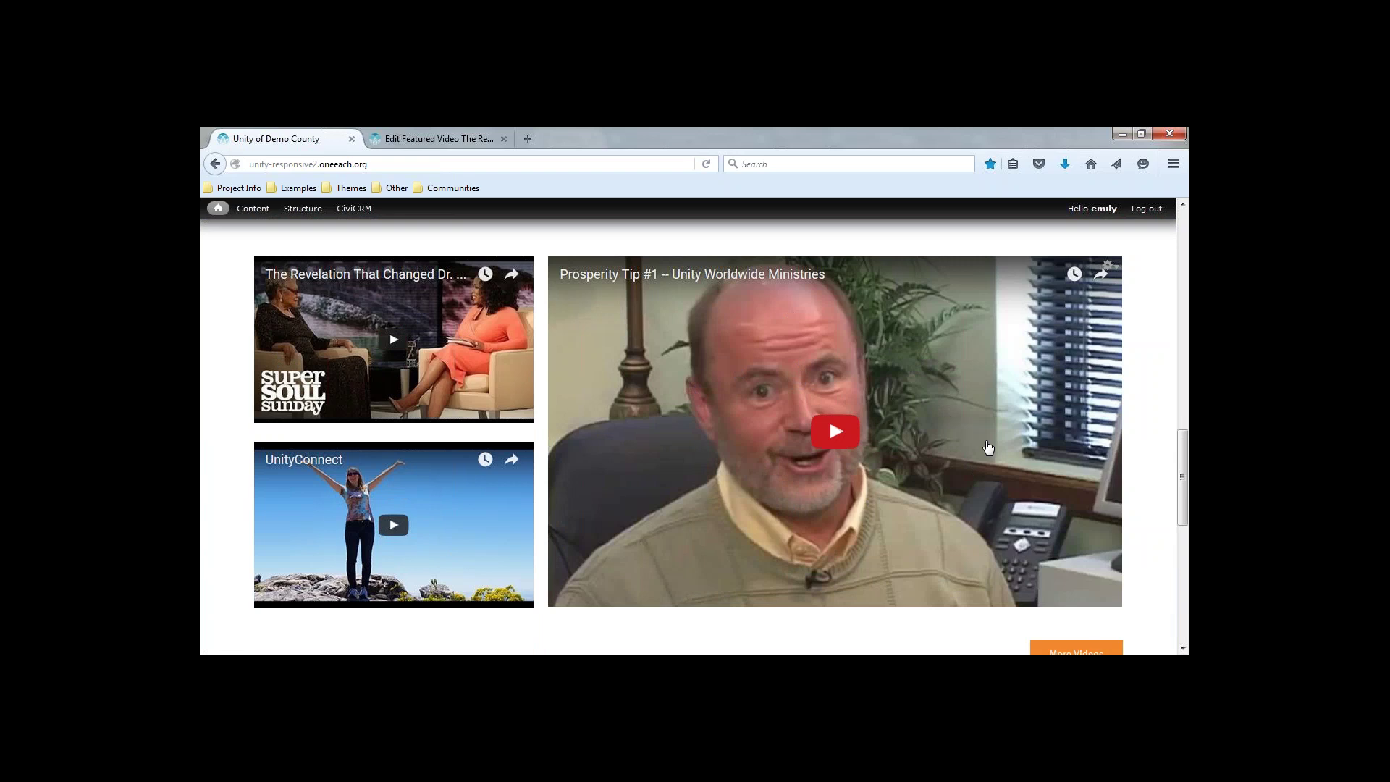
{"action": "scroll", "coordinate": [988, 447], "scroll_direction": "down", "scroll_amount": 3}
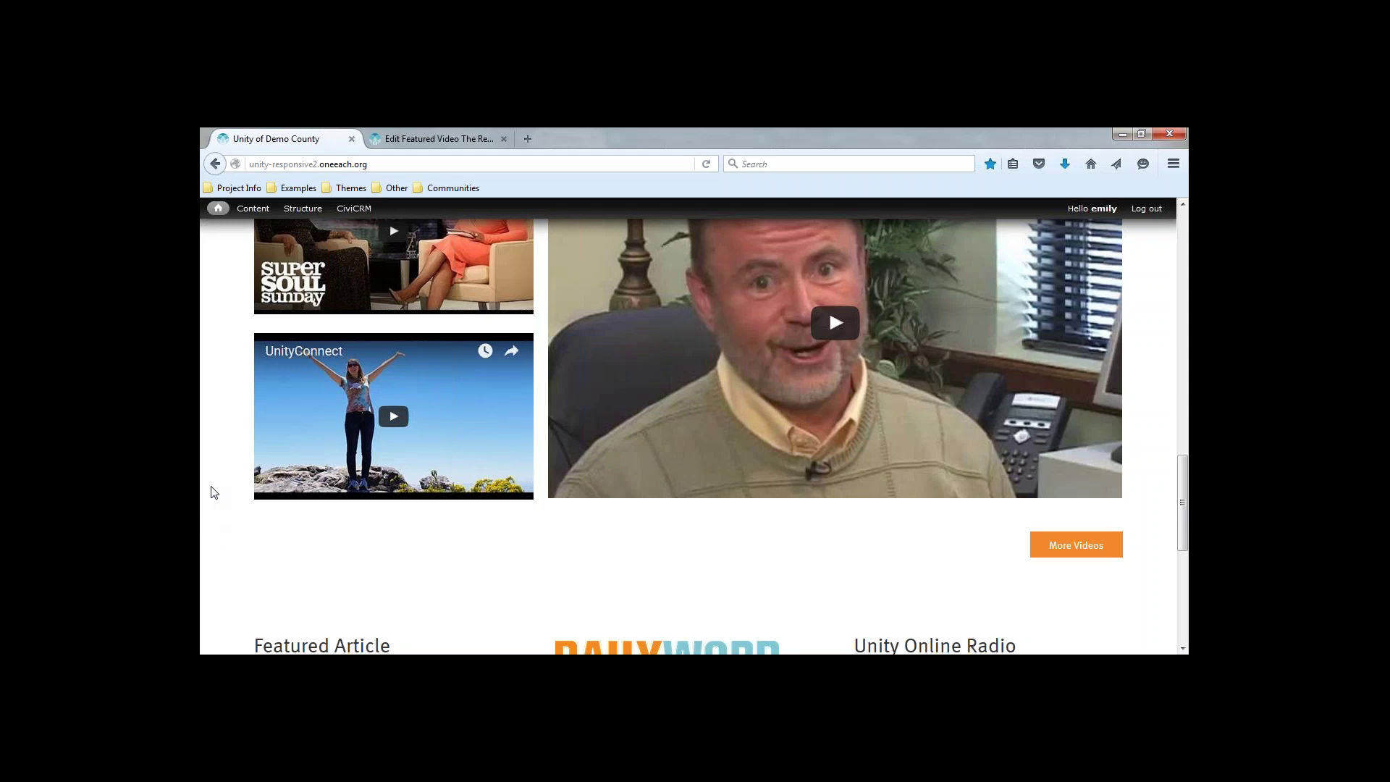
{"action": "left_click", "coordinate": [417, 142]}
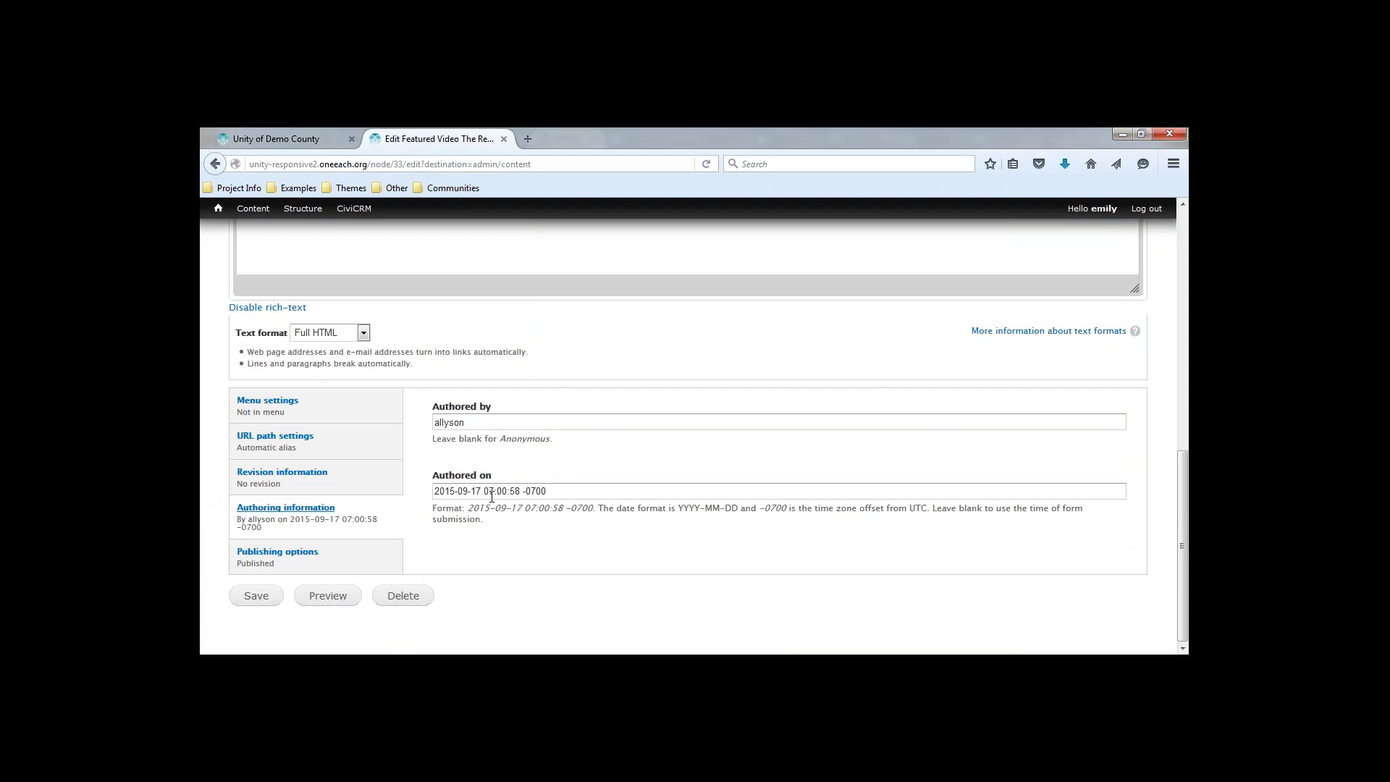
Save the Maya Angelou Featured Video and check the updated entry in the Content list.
{"action": "left_click", "coordinate": [256, 596]}
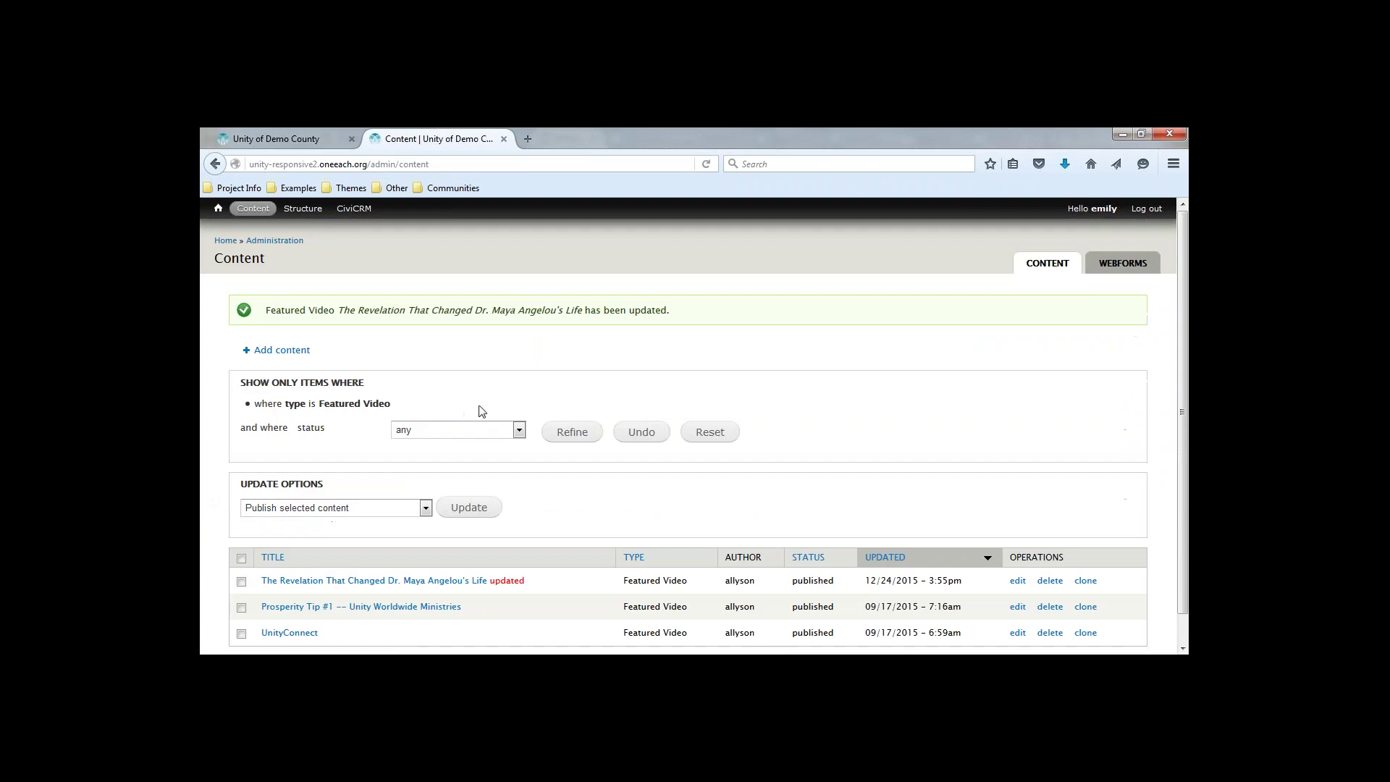
{"action": "scroll", "coordinate": [738, 368], "scroll_direction": "down", "scroll_amount": 1}
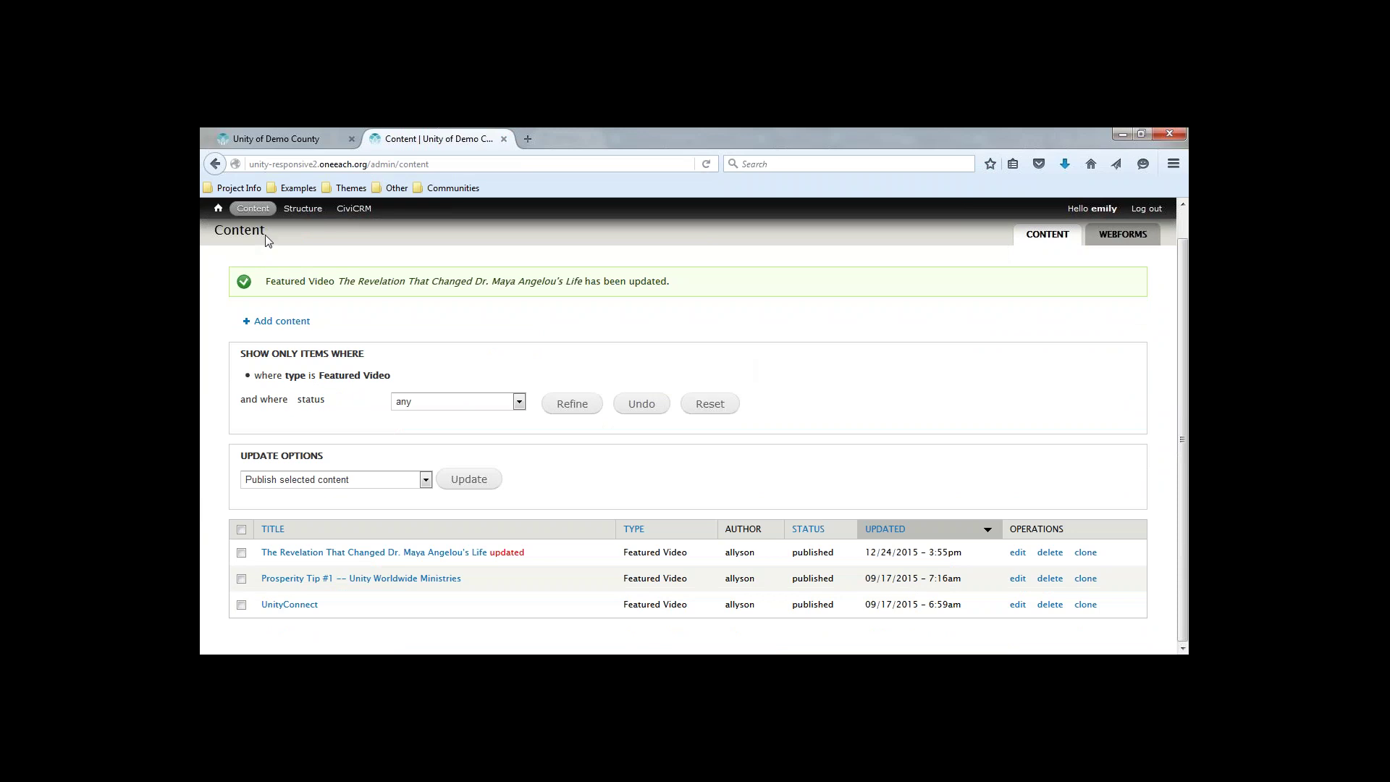
{"action": "mouse_move", "coordinate": [255, 210]}
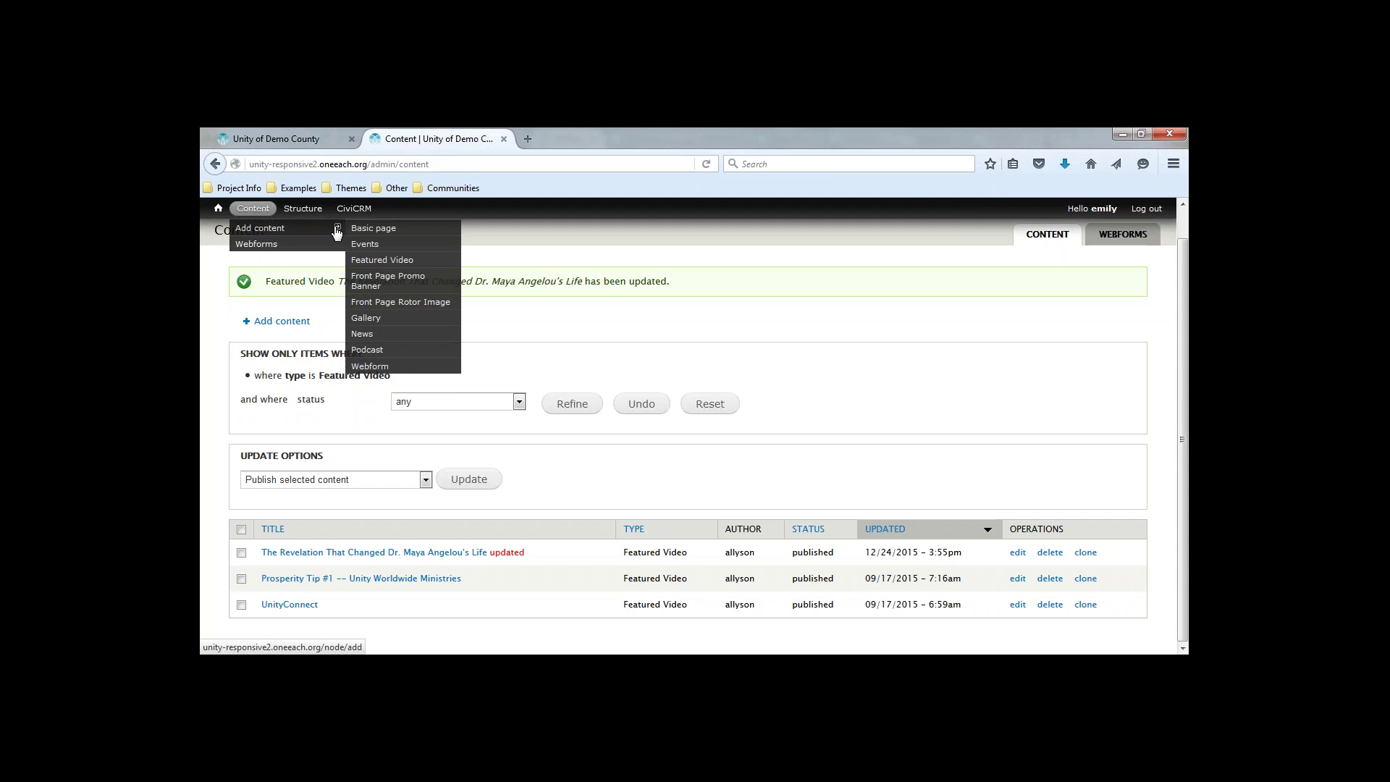
Start a new Featured Video and look over its empty Title, Video URL and Save area.
{"action": "left_click", "coordinate": [384, 261]}
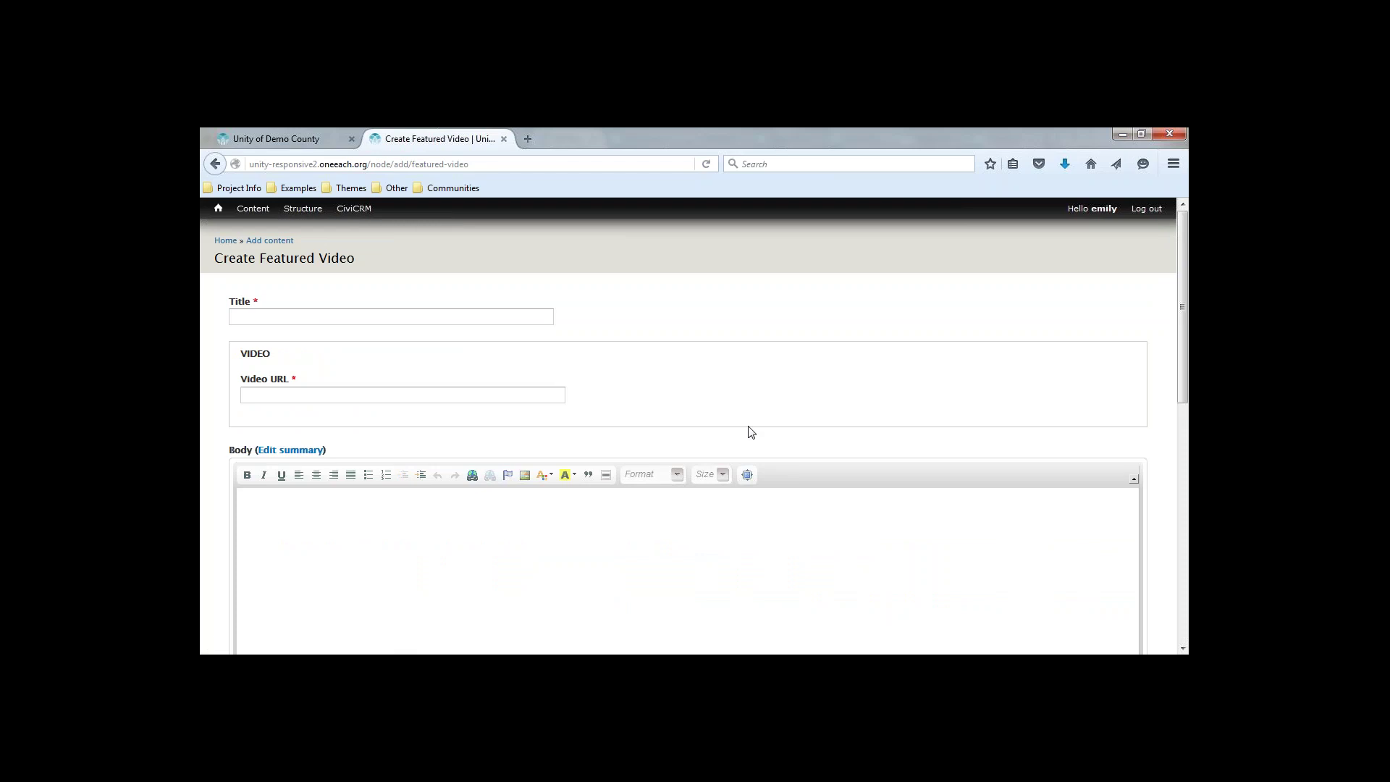
{"action": "left_click", "coordinate": [254, 313]}
{"action": "left_click", "coordinate": [257, 397]}
{"action": "scroll", "coordinate": [445, 394], "scroll_direction": "down", "scroll_amount": 10}
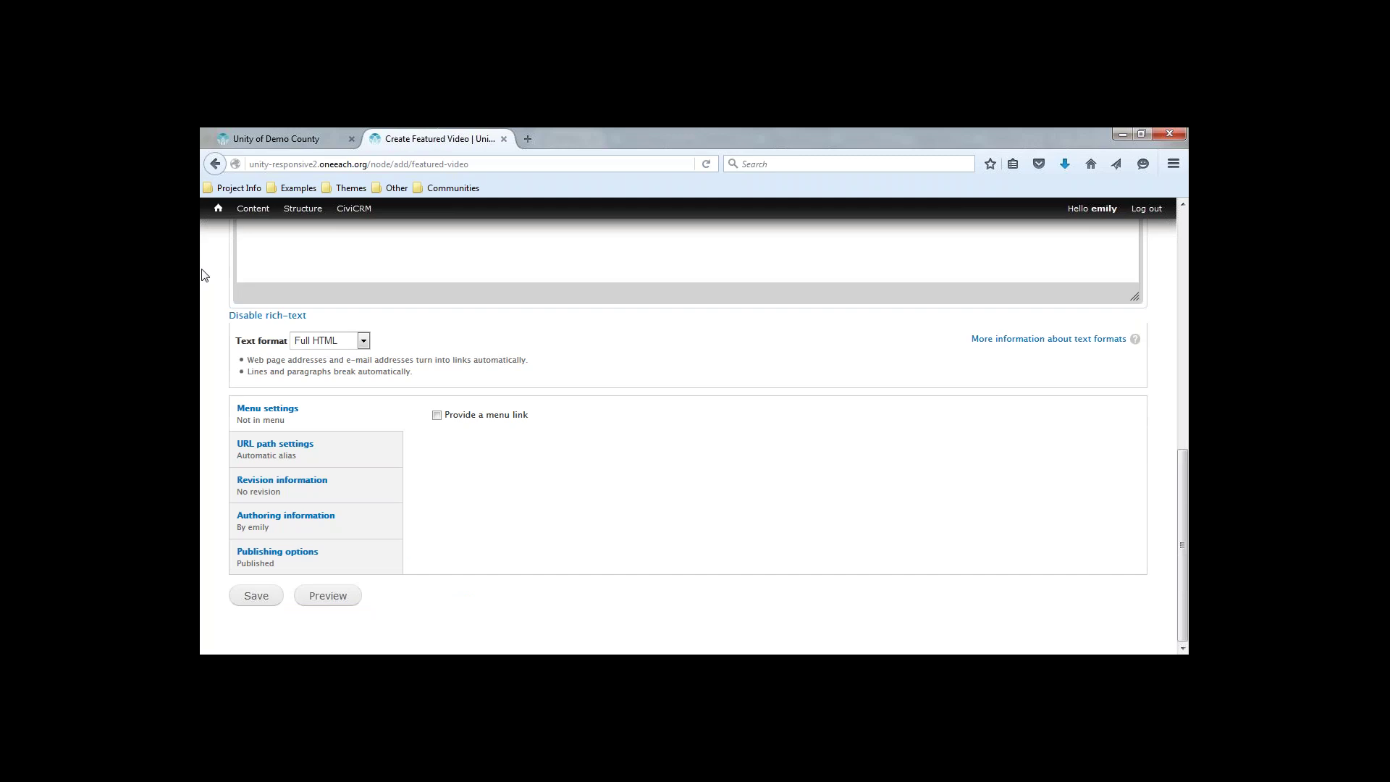
Switch to the Unity of Demo County tab and scroll through its featured videos section.
{"action": "left_click", "coordinate": [292, 135]}
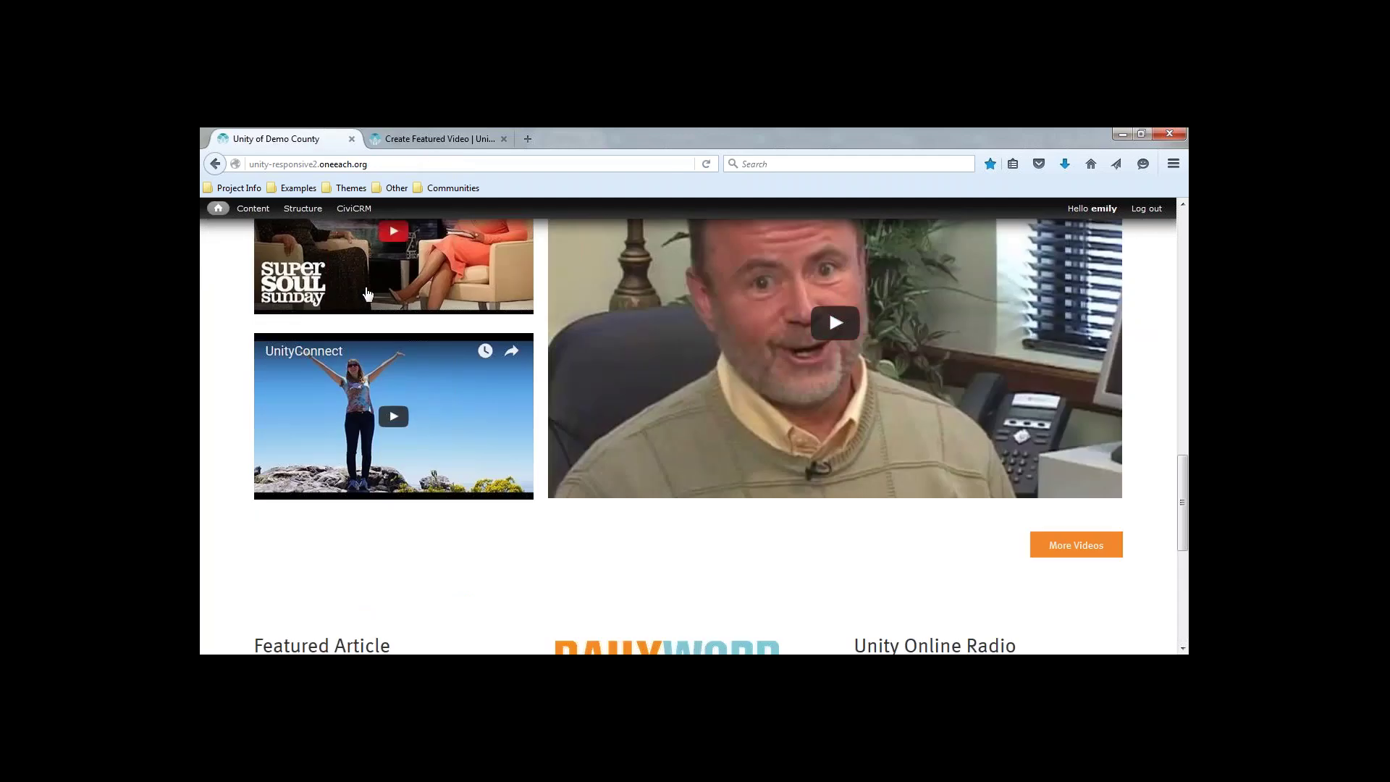
{"action": "scroll", "coordinate": [367, 293], "scroll_direction": "up", "scroll_amount": 2}
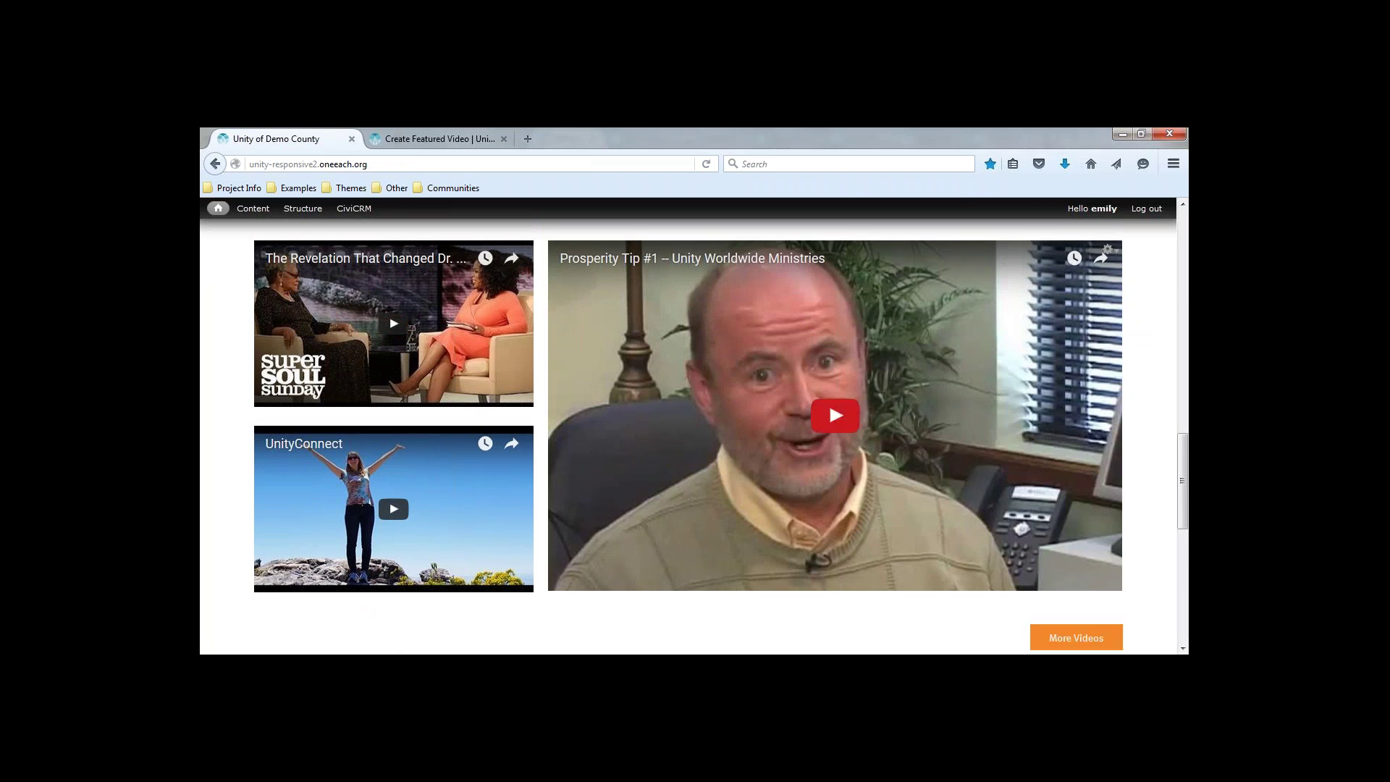
{"action": "scroll", "coordinate": [208, 355], "scroll_direction": "up", "scroll_amount": 2}
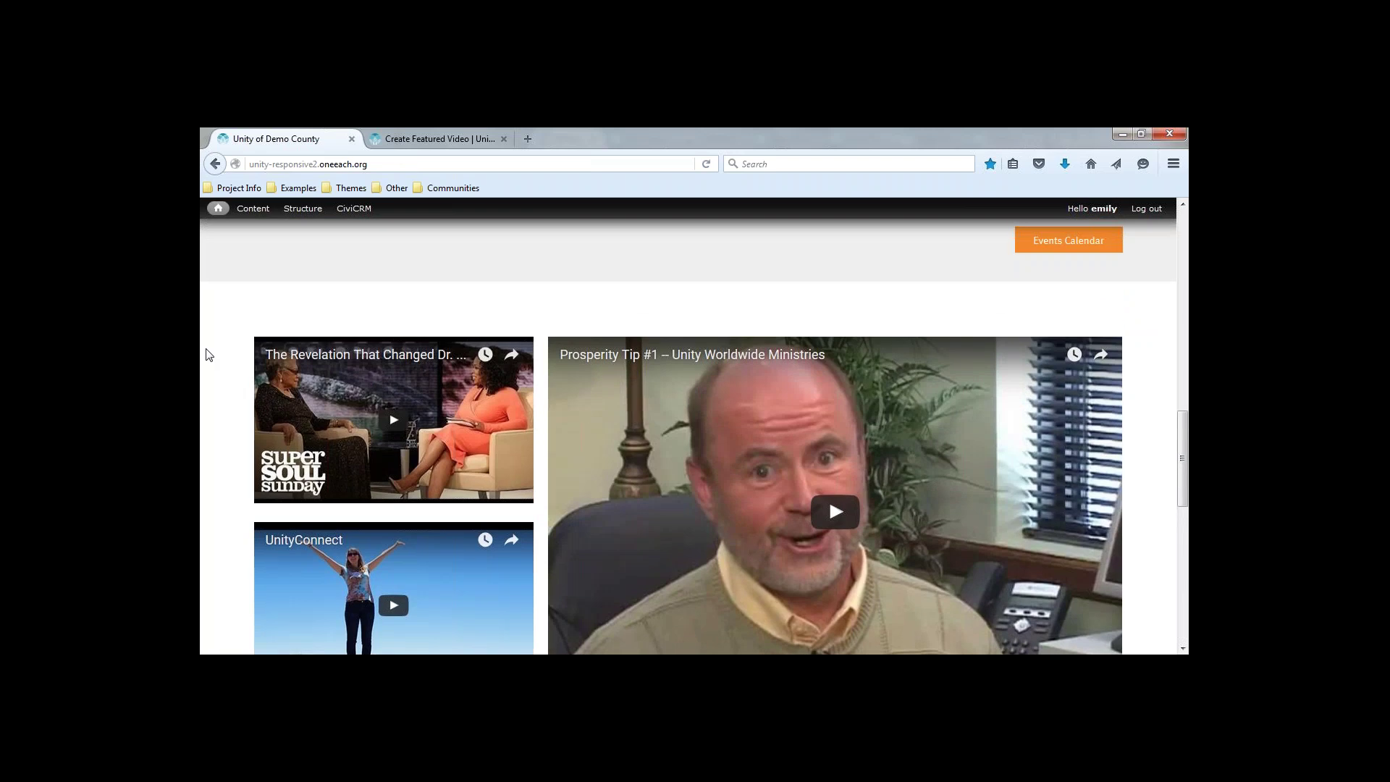
{"action": "scroll", "coordinate": [209, 355], "scroll_direction": "down", "scroll_amount": 1}
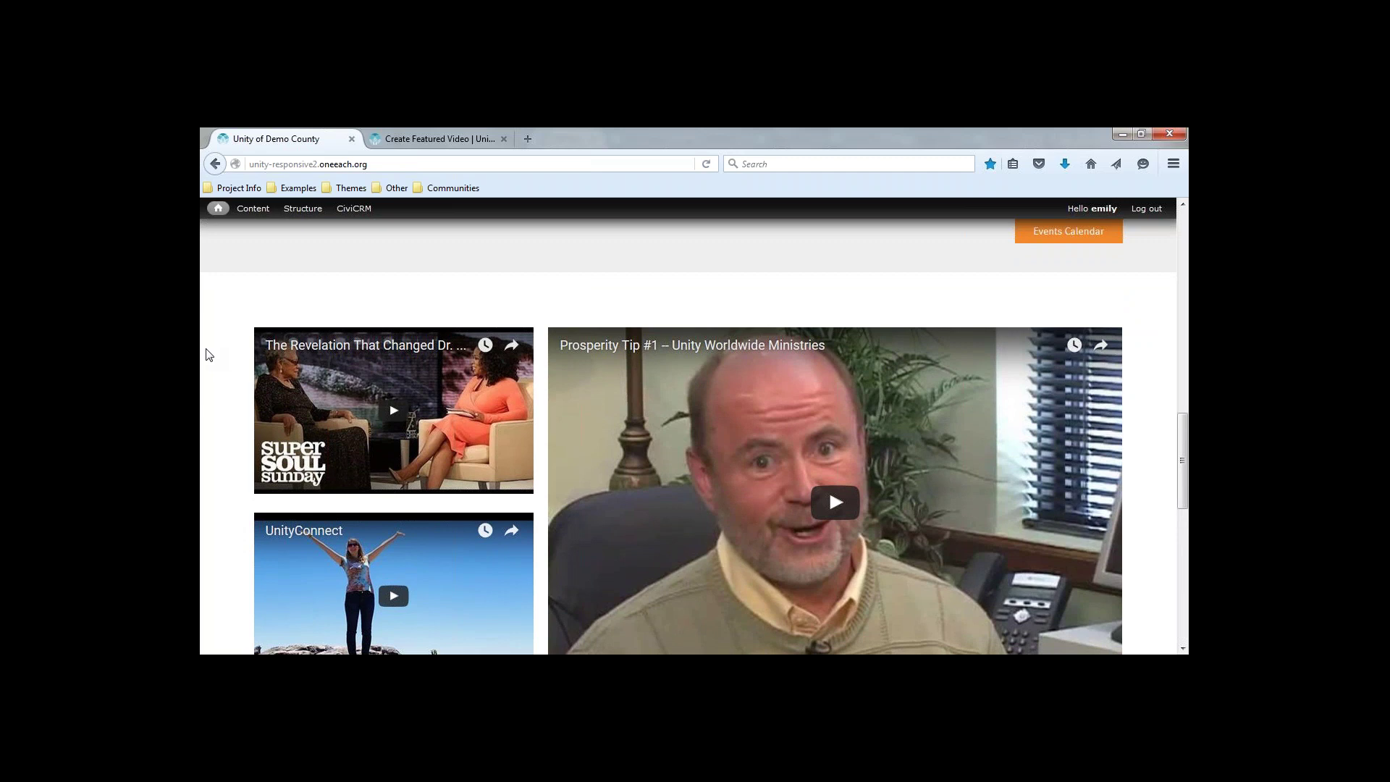
{"action": "scroll", "coordinate": [209, 354], "scroll_direction": "down", "scroll_amount": 1}
{"action": "scroll", "coordinate": [209, 354], "scroll_direction": "down", "scroll_amount": 1}
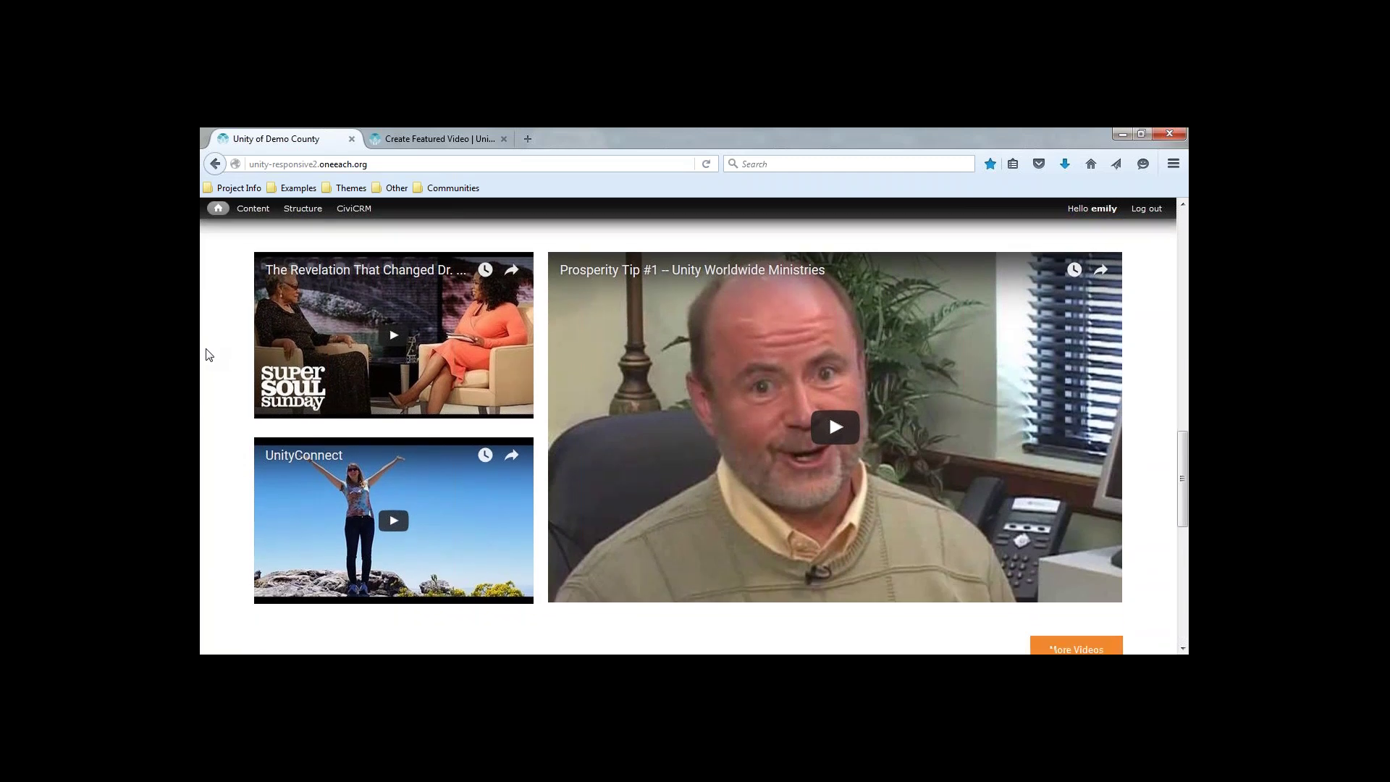